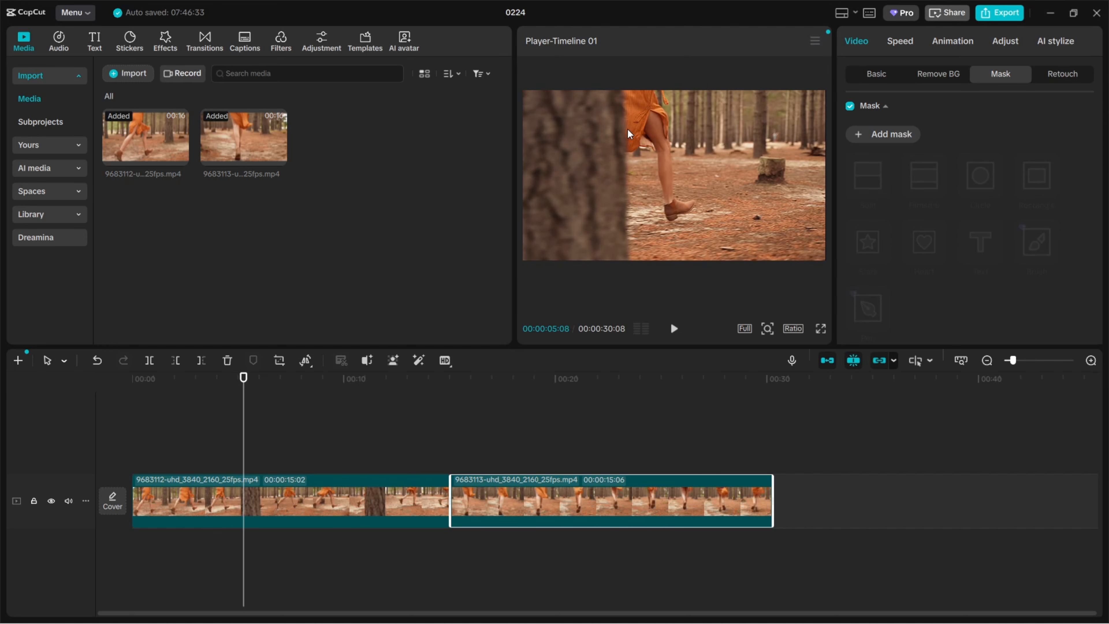
# Step: Duplicate the first clip, 9683112, onto a track directly above the original and hide the main track
pyautogui.moveTo(247, 380); pyautogui.dragTo(131, 379)
pyautogui.click(453, 467)
pyautogui.click(357, 450)
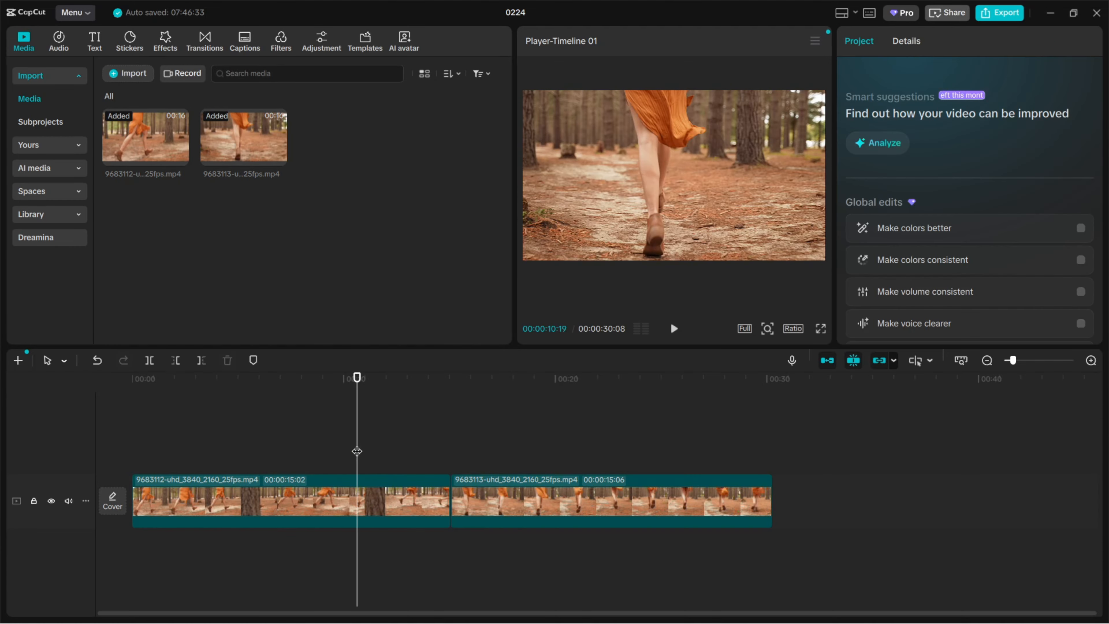
pyautogui.click(336, 493)
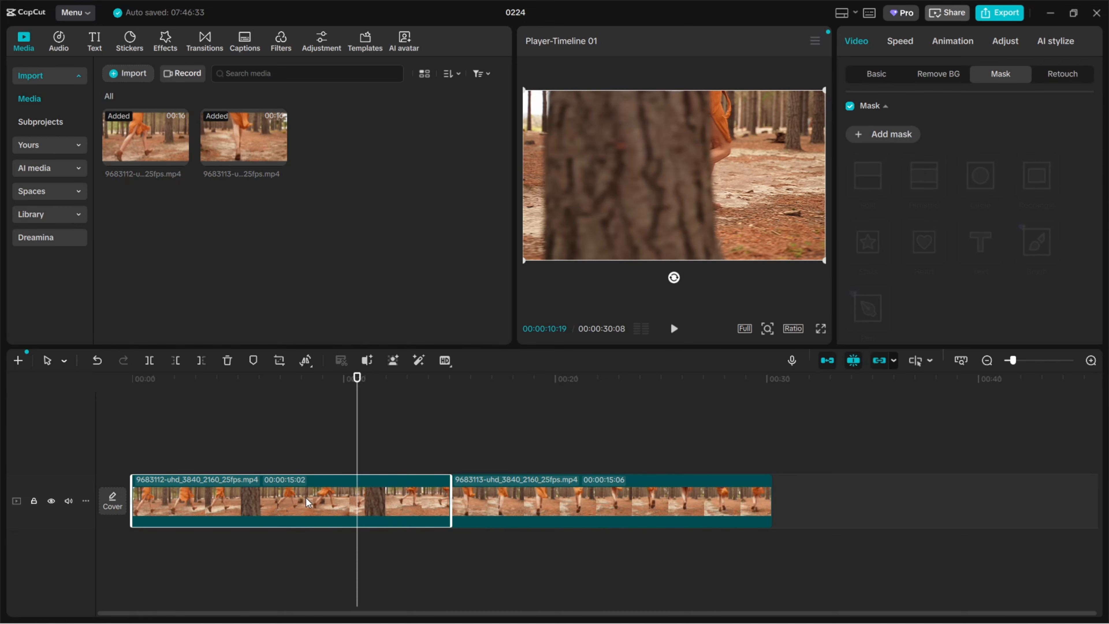
pyautogui.moveTo(308, 502); pyautogui.dragTo(310, 446)
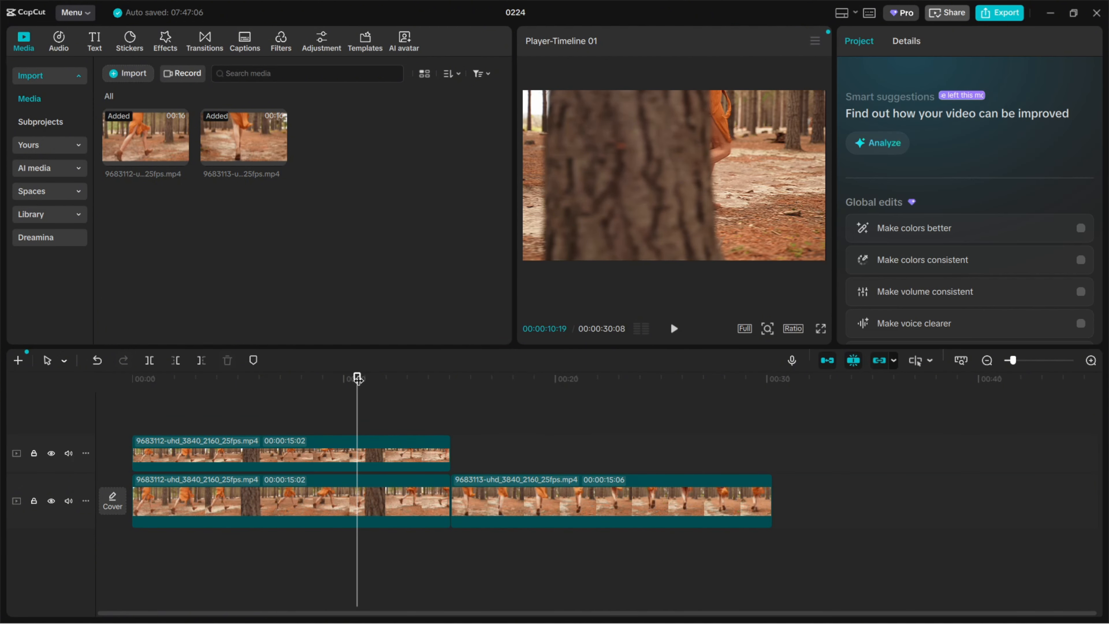
pyautogui.moveTo(357, 378); pyautogui.dragTo(260, 379)
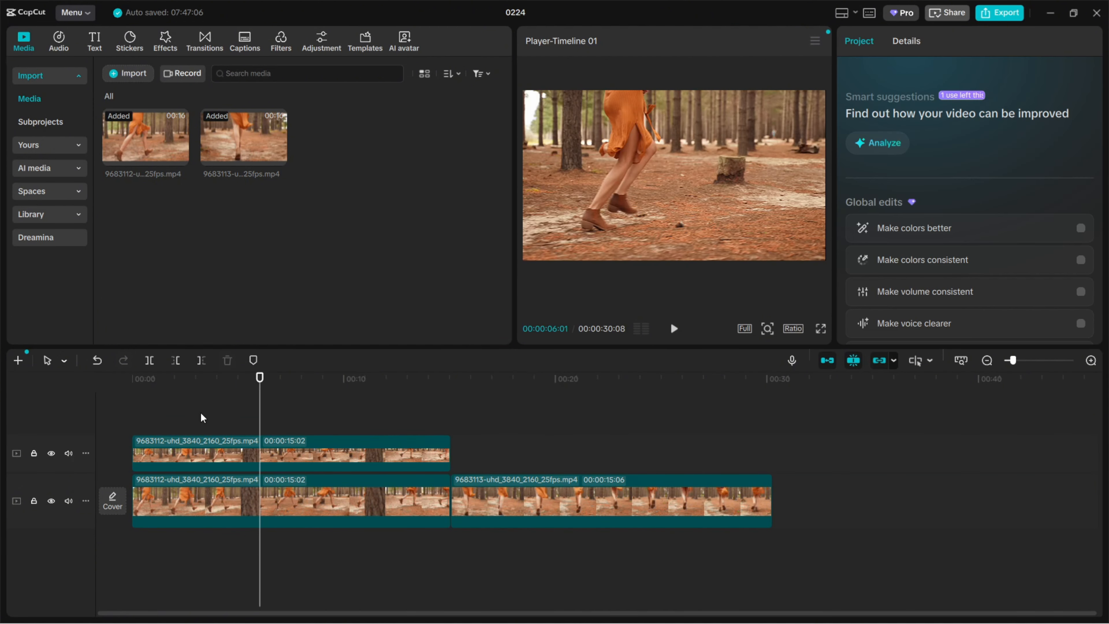
pyautogui.click(52, 502)
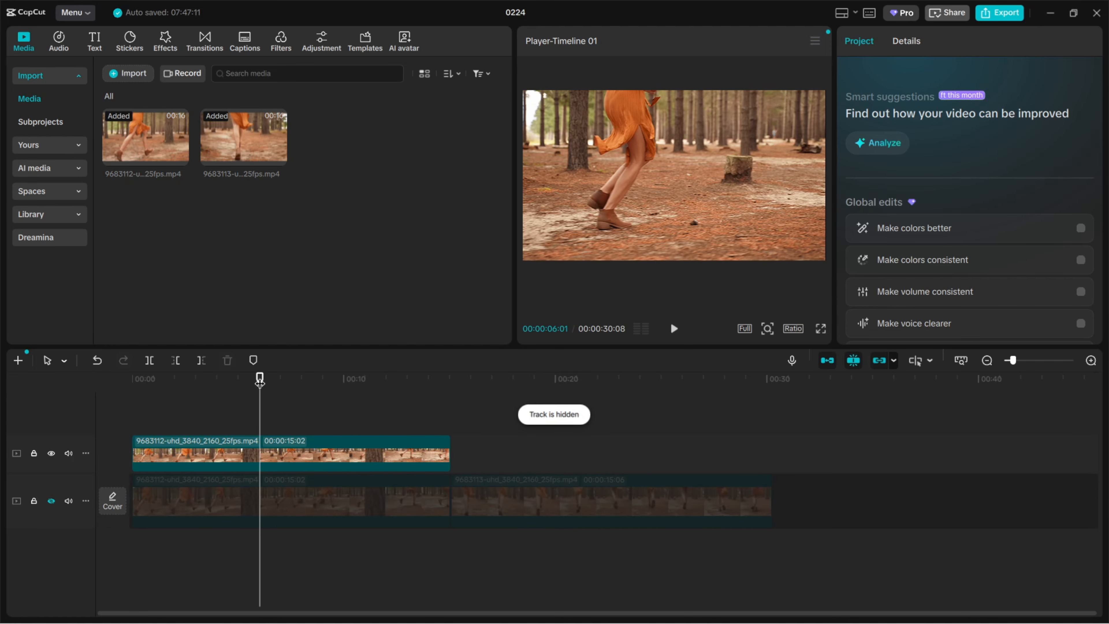
# Step: Select the upper copy and set the playhead to 00:00:04:11, just before the trunk's far edge fully enters the frame
pyautogui.click(158, 385)
pyautogui.moveTo(158, 386); pyautogui.dragTo(226, 387)
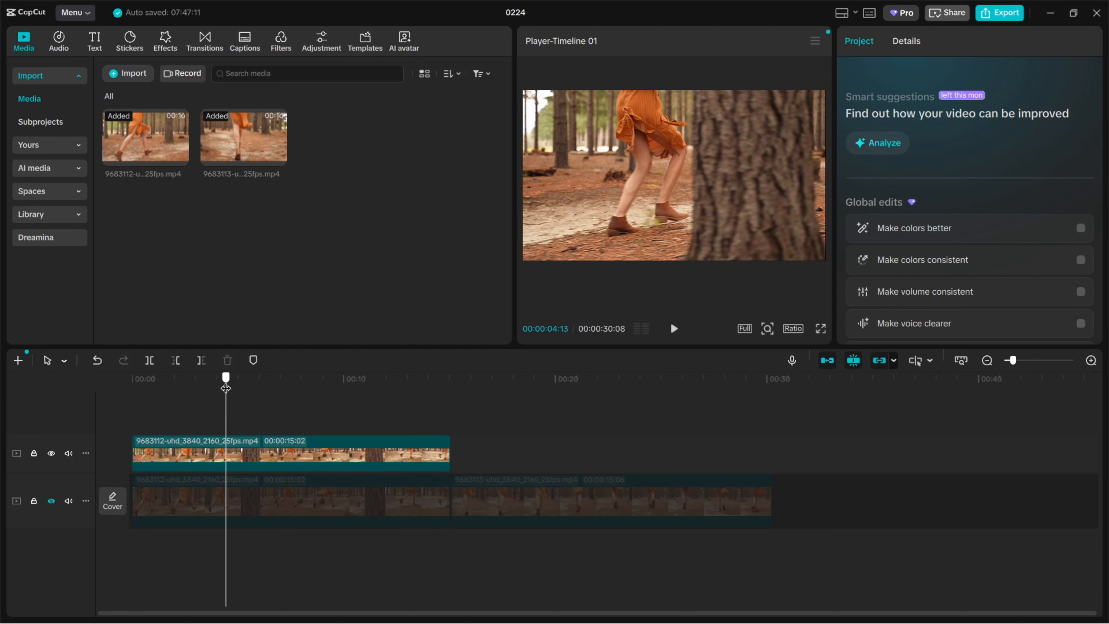
pyautogui.click(367, 466)
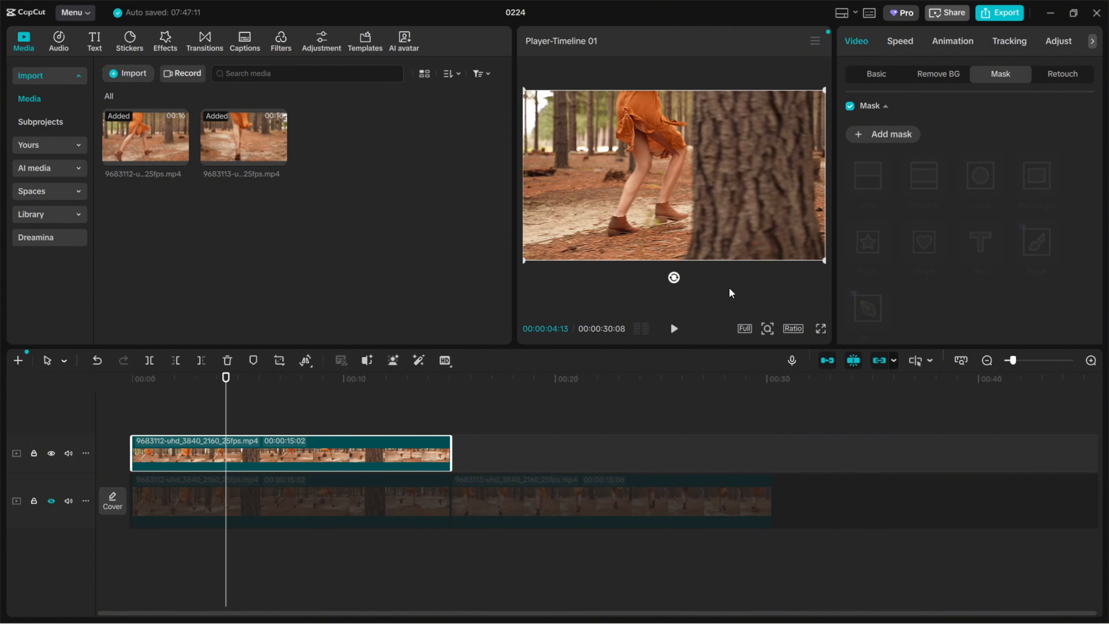
pyautogui.press('Left')
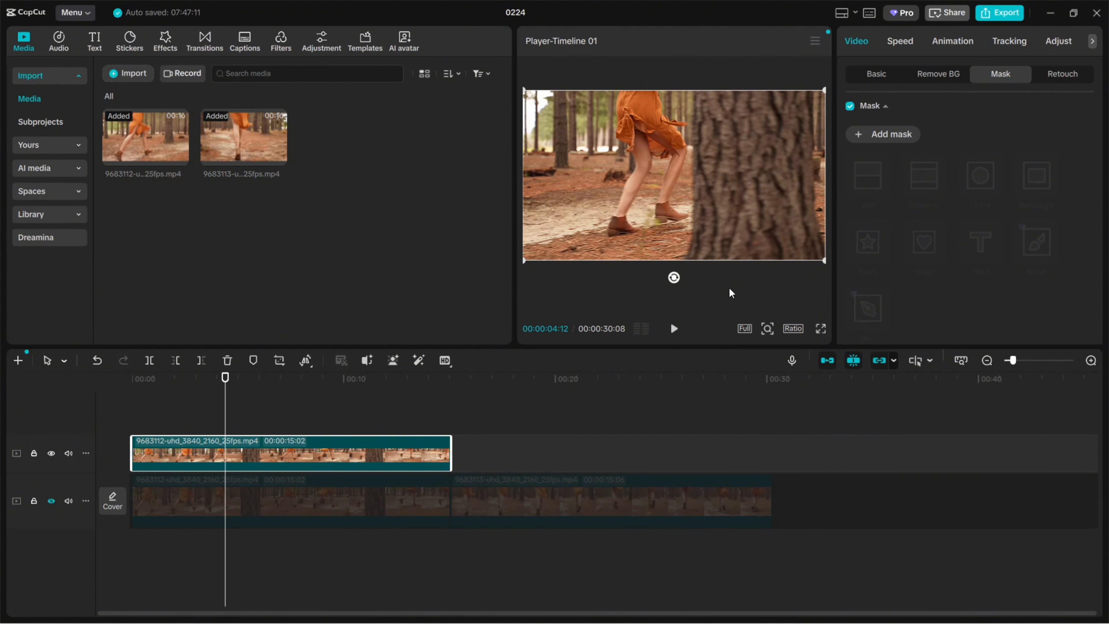
pyautogui.press('Right')
pyautogui.press('Left')
pyautogui.press('Left')
pyautogui.press('Right')
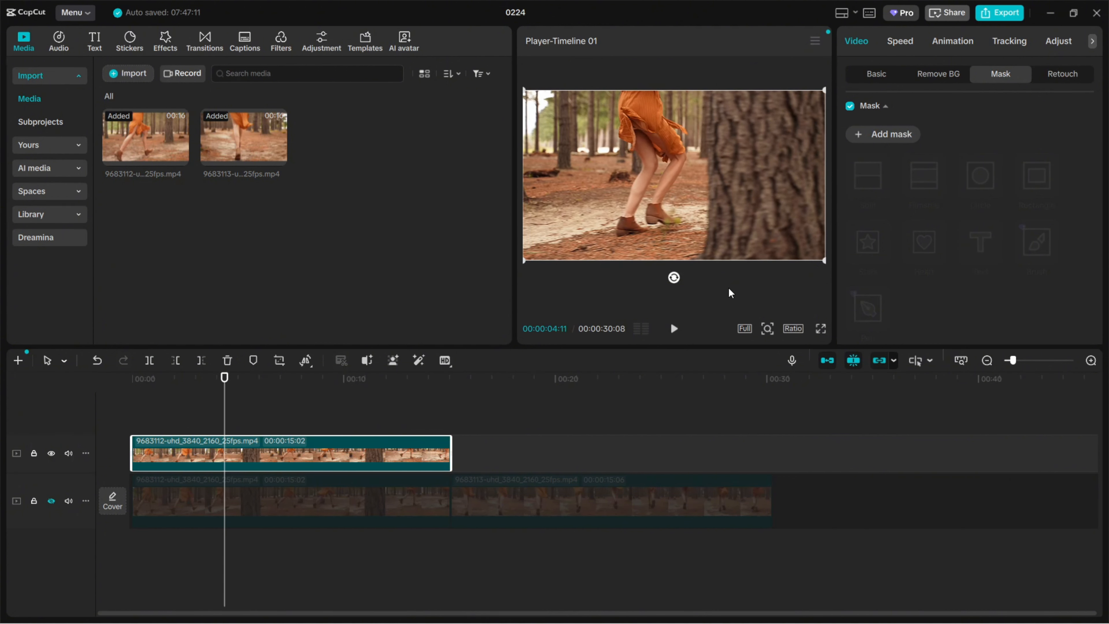
pyautogui.press('Right')
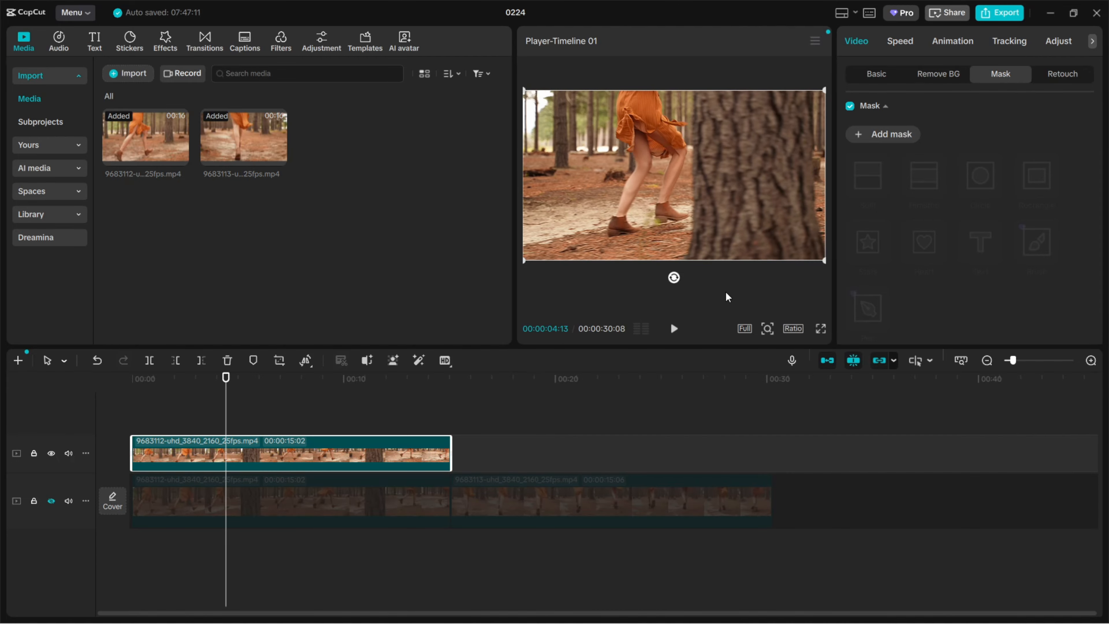
pyautogui.press('Left')
pyautogui.press('Left')
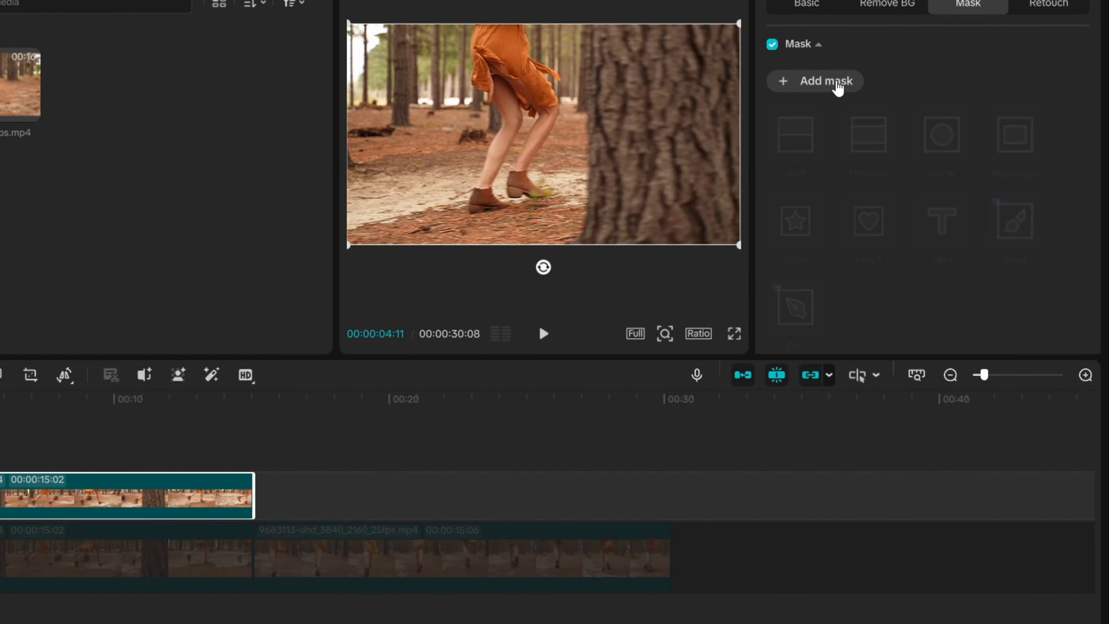
# Step: Add a Rectangle mask stretched over the whole frame, about 3831 × 2193, with Position and Size keyframes at 00:00:04:11
pyautogui.click(837, 88)
pyautogui.click(1015, 134)
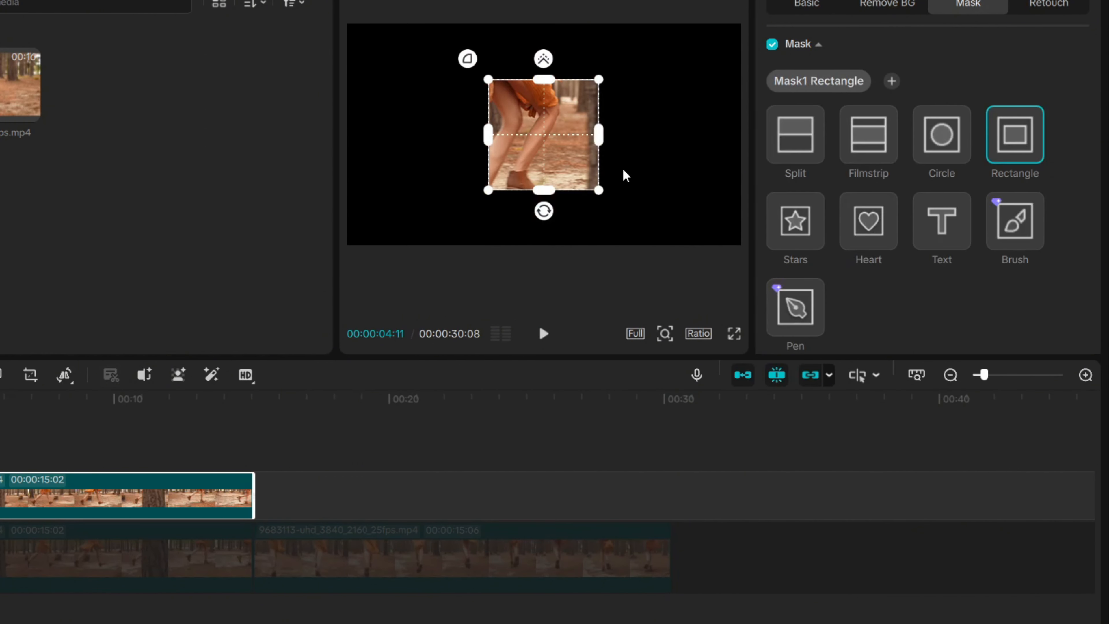
pyautogui.moveTo(600, 134); pyautogui.dragTo(739, 134)
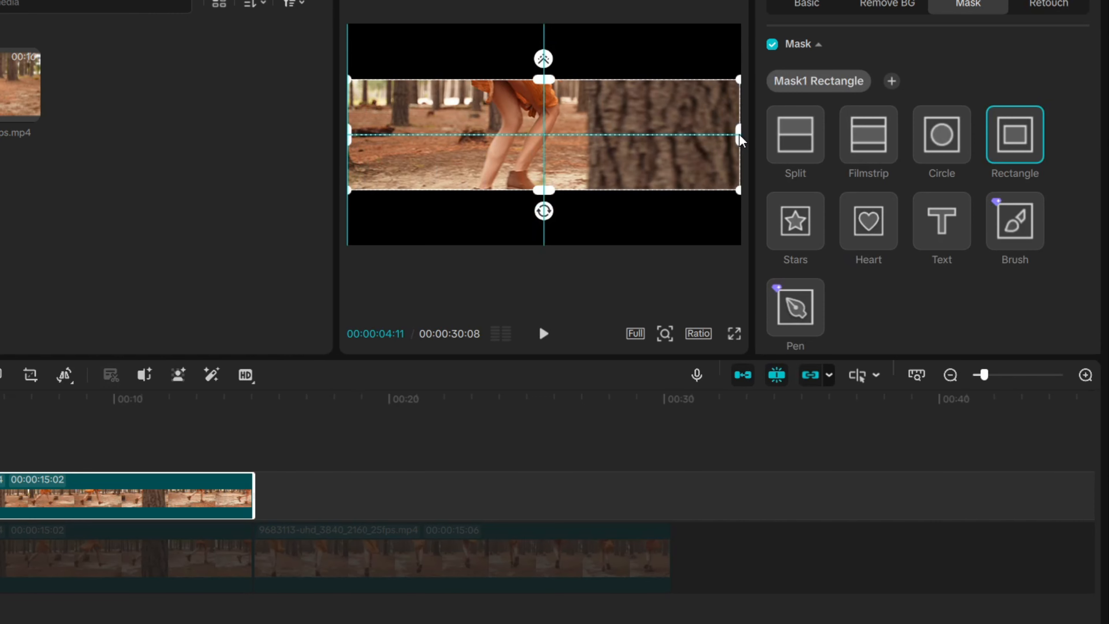
pyautogui.moveTo(540, 79); pyautogui.dragTo(544, 21)
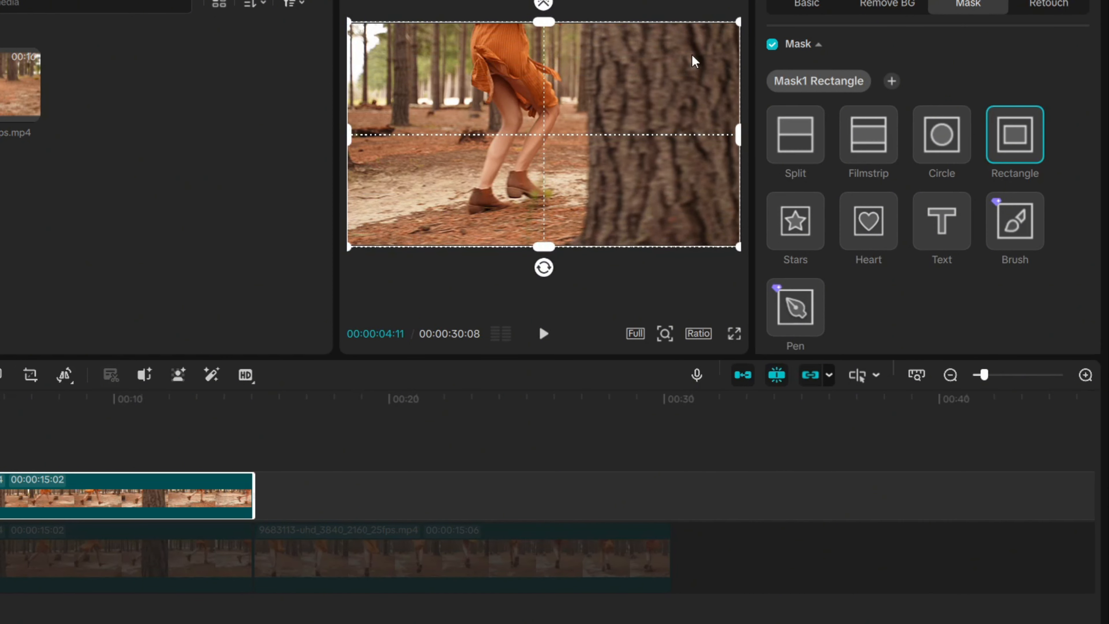
pyautogui.scroll(-5, 982, 85)
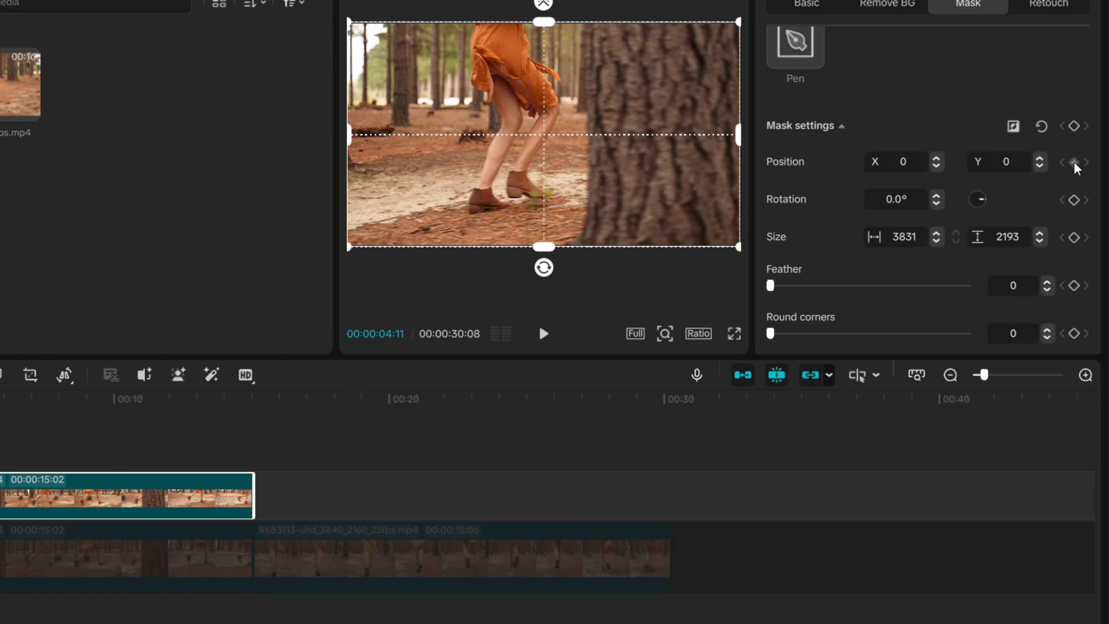
pyautogui.click(1073, 238)
# Step: From 00:00:04:12, keyframe the mask leftward every few frames to follow the trunk, from about X -51 to X -724
pyautogui.press('Right')
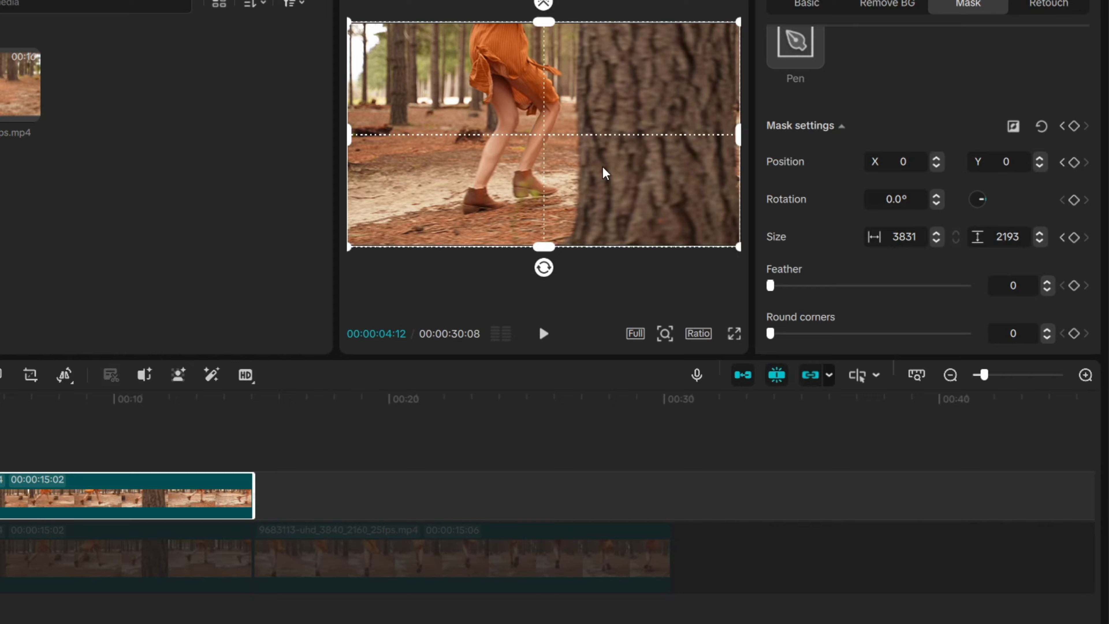
pyautogui.click(683, 177)
pyautogui.moveTo(682, 177); pyautogui.dragTo(676, 175)
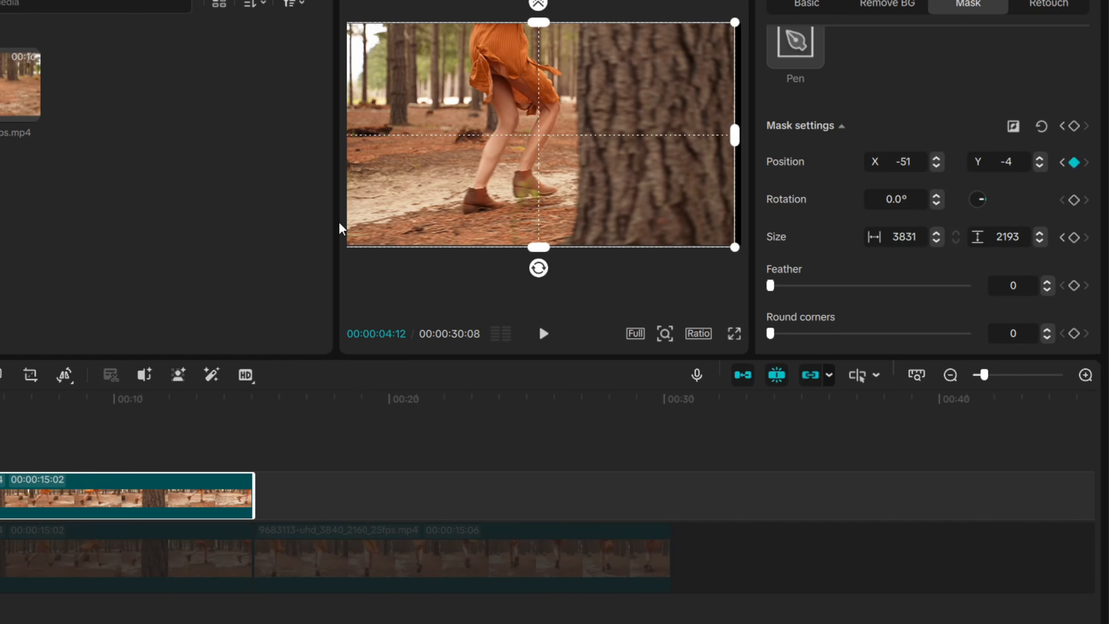
pyautogui.moveTo(653, 212); pyautogui.dragTo(659, 196)
pyautogui.press('Right')
pyautogui.moveTo(642, 237); pyautogui.dragTo(632, 197)
pyautogui.press('Right')
pyautogui.press('Right')
pyautogui.press('Right')
pyautogui.press('Right')
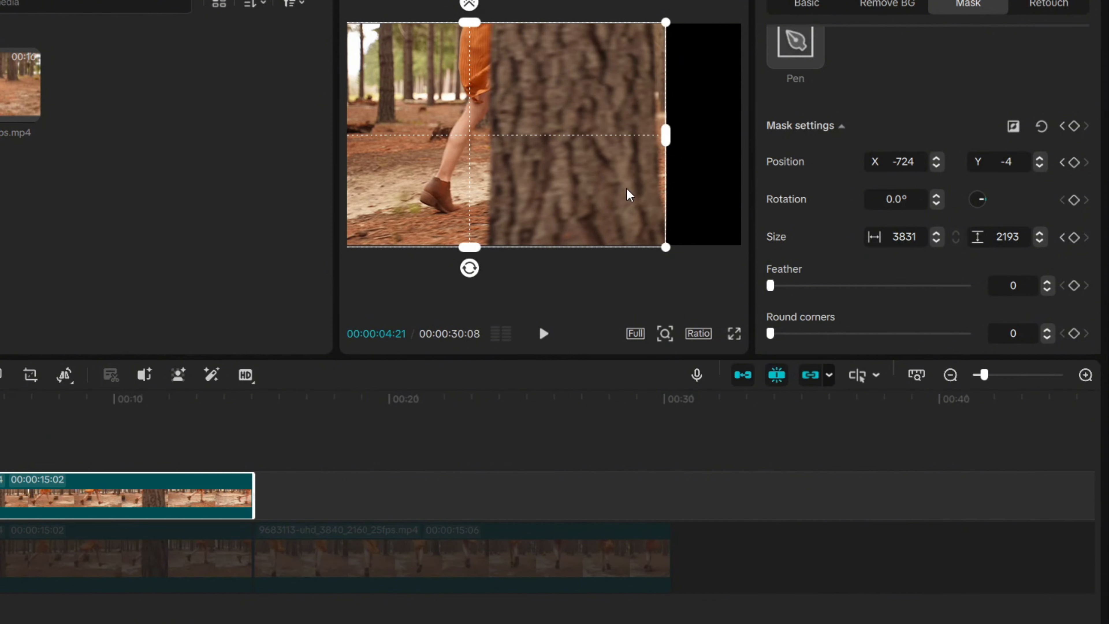
# Step: Keep shifting the mask left with the trunk, to about X -936 at 00:00:04:23 and X -1272 at 00:00:04:26
pyautogui.moveTo(626, 190); pyautogui.dragTo(659, 201)
pyautogui.press('Right')
pyautogui.press('Right')
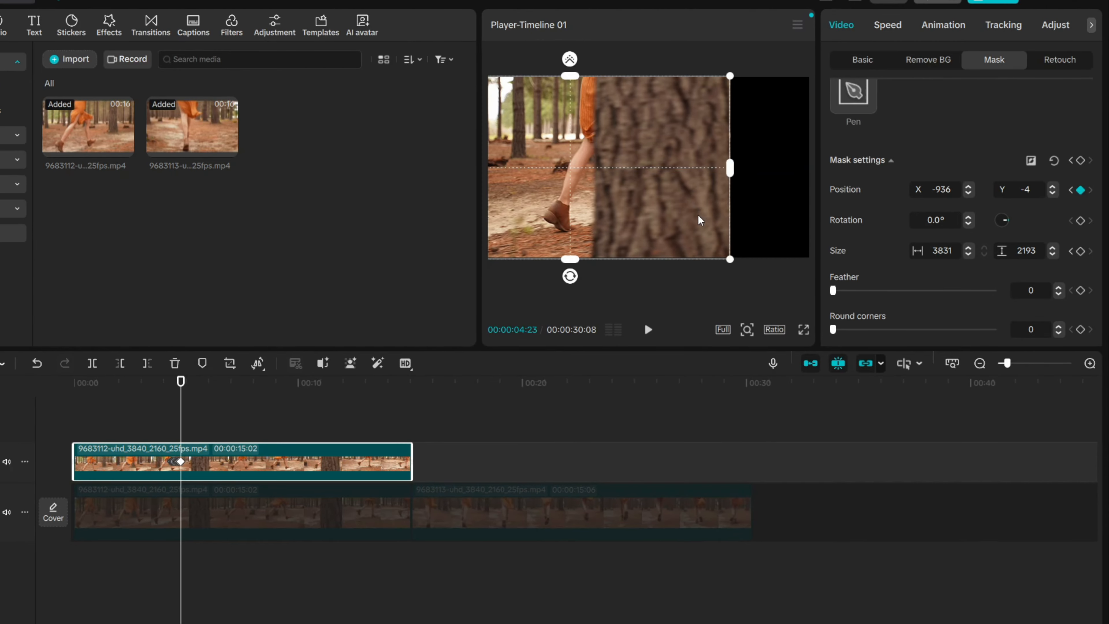
pyautogui.press('Right')
pyautogui.press('Right')
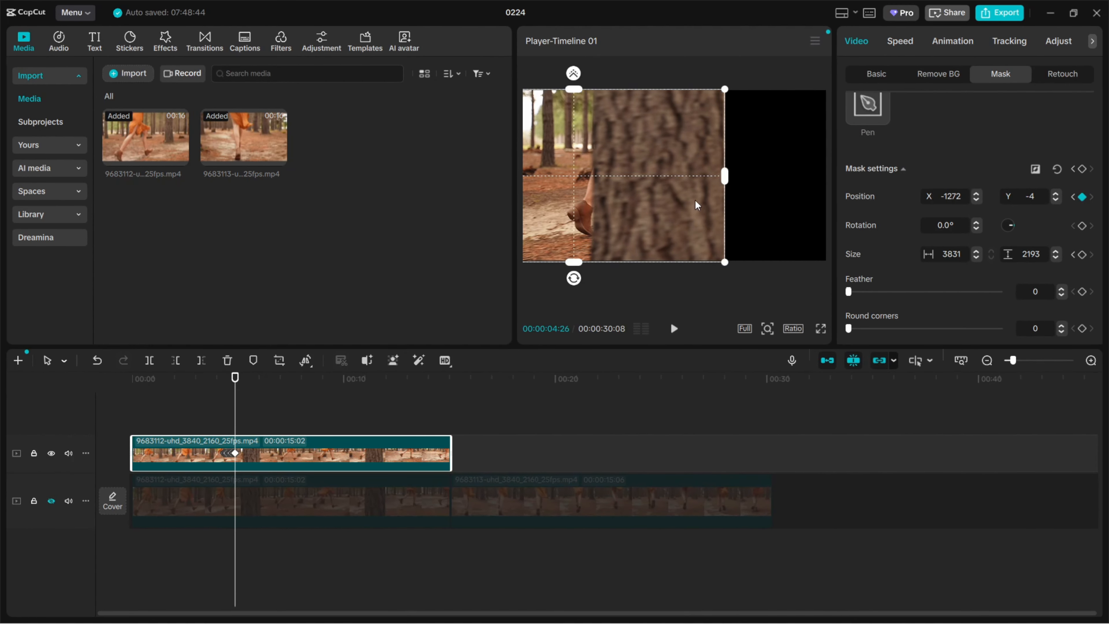
# Step: Continue the mask's Position keyframes along the trunk, to X -1857 at 00:00:05:02 and X -1920 at 00:00:05:03
pyautogui.press('Right')
pyautogui.moveTo(687, 213); pyautogui.dragTo(669, 213)
pyautogui.press('Right')
pyautogui.press('Right')
pyautogui.press('Right')
pyautogui.moveTo(672, 212); pyautogui.dragTo(626, 217)
pyautogui.press('Right')
pyautogui.press('Right')
pyautogui.press('Right')
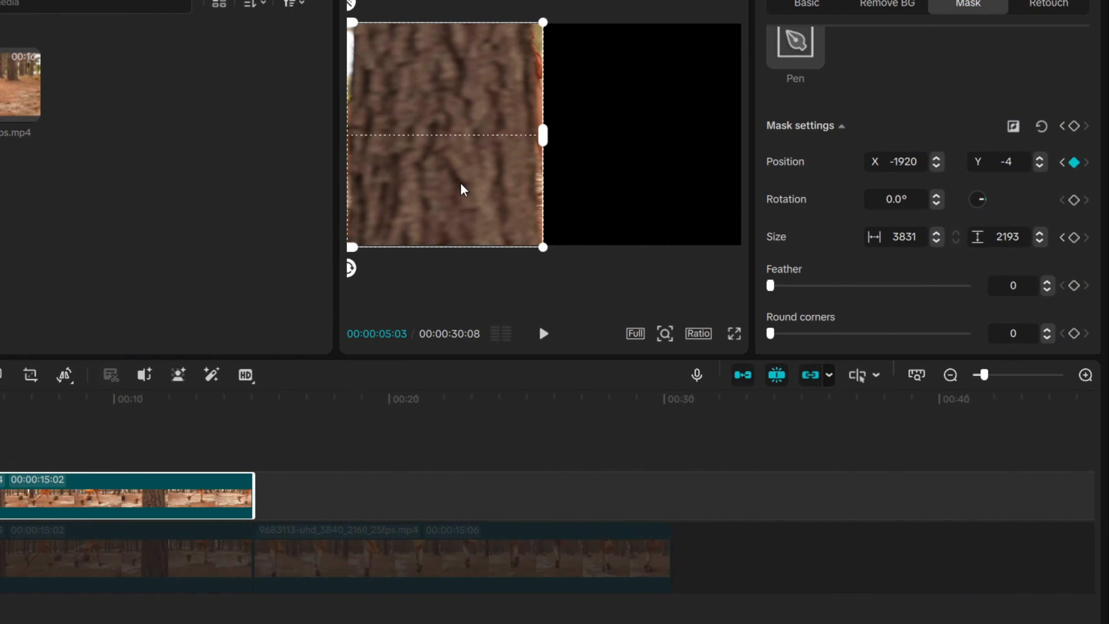
pyautogui.moveTo(460, 182); pyautogui.dragTo(447, 182)
pyautogui.moveTo(493, 183); pyautogui.dragTo(463, 184)
# Step: Add a mask Size keyframe at 00:00:05:02, and narrow the mask to about 3655 wide at 00:00:05:03
pyautogui.press('Left')
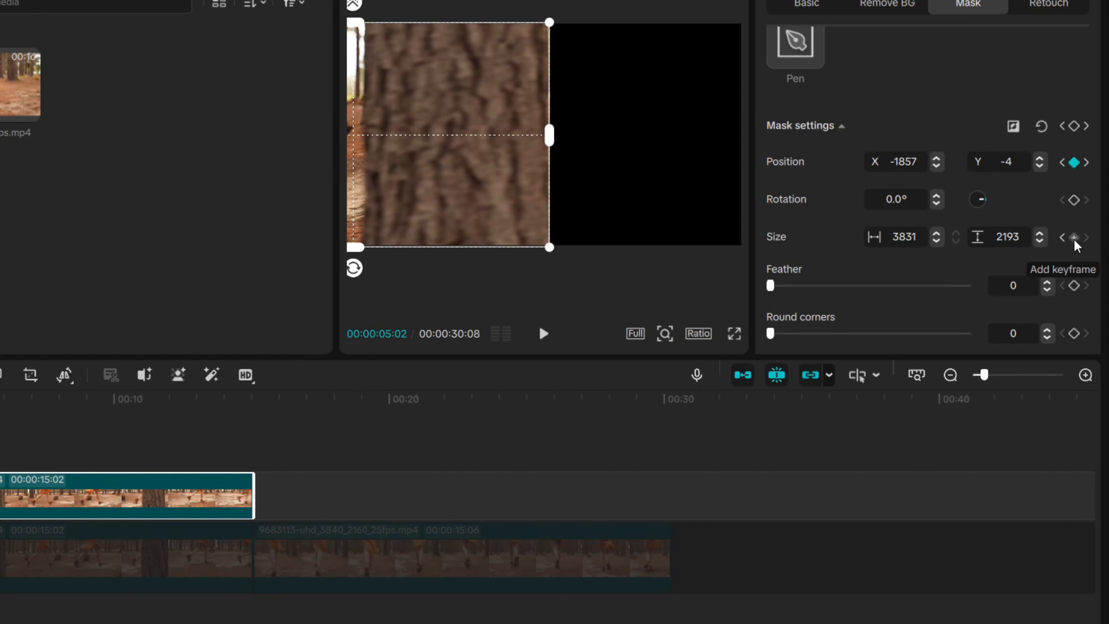
pyautogui.click(1074, 237)
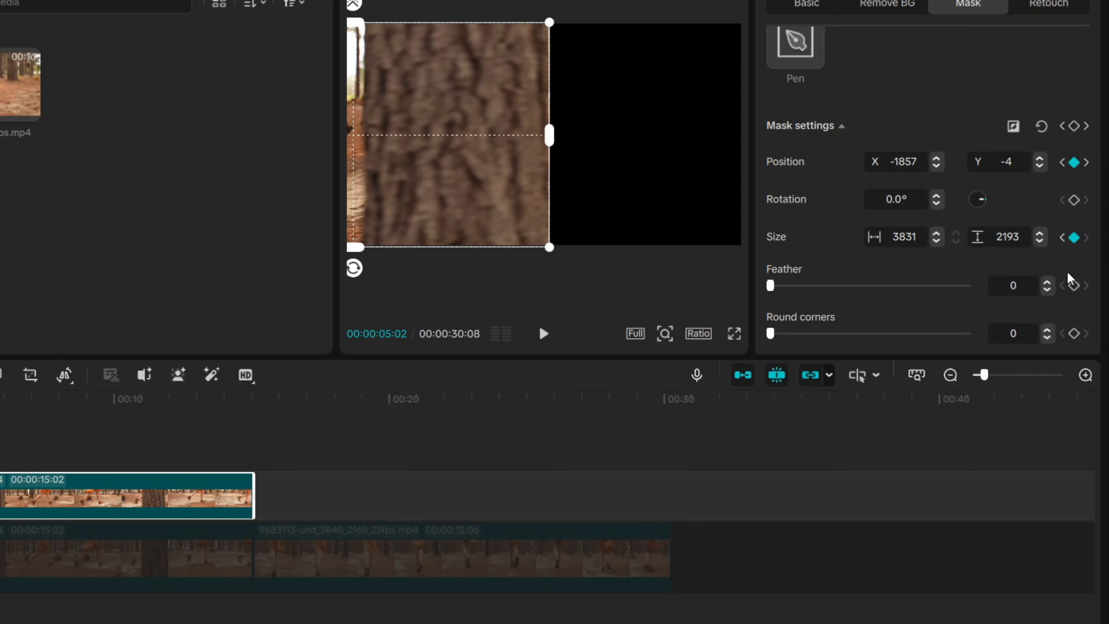
pyautogui.press('Right')
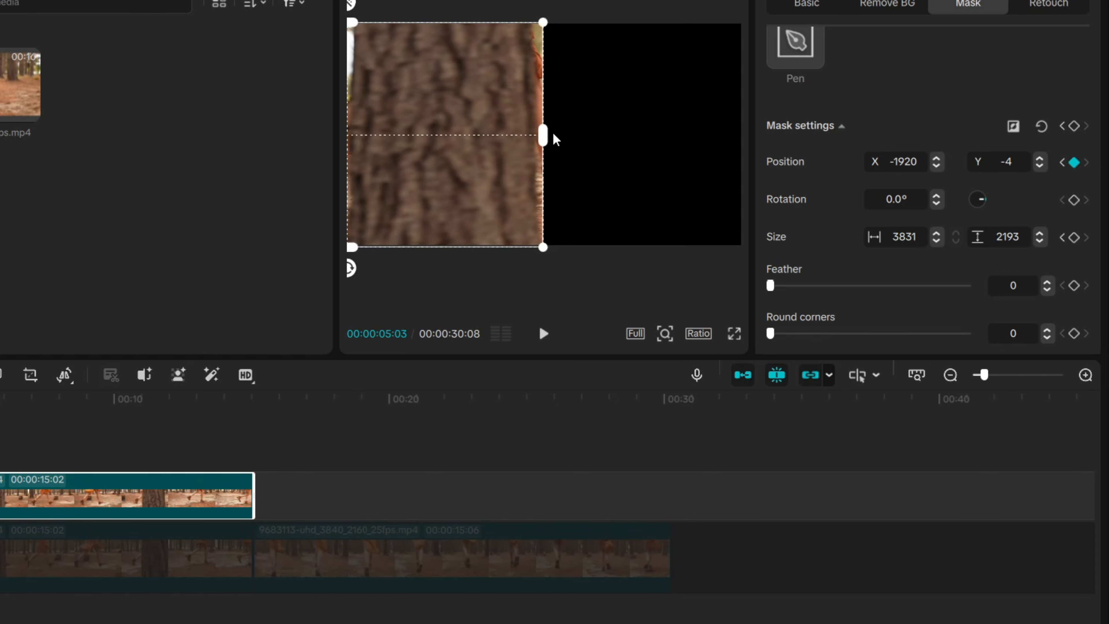
pyautogui.moveTo(543, 136); pyautogui.dragTo(534, 131)
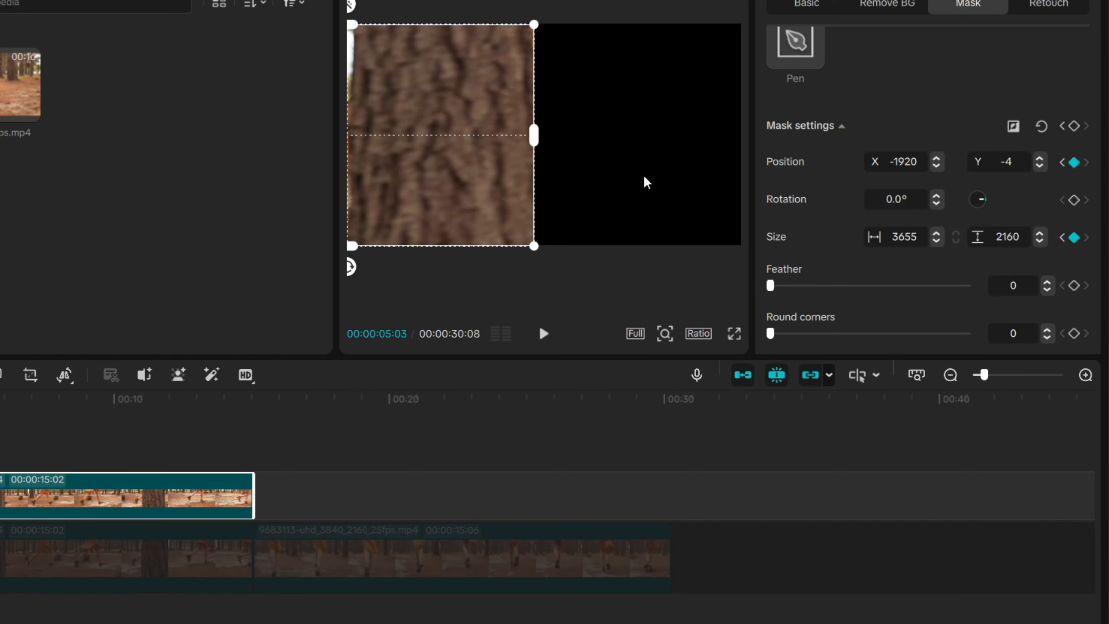
# Step: Keep narrowing the mask every few frames to match the trunk's trailing edge, to about 2295 wide at 00:00:05:09
pyautogui.press('Right')
pyautogui.press('Right')
pyautogui.moveTo(535, 137); pyautogui.dragTo(466, 132)
pyautogui.press('Right')
pyautogui.press('Right')
pyautogui.press('Right')
pyautogui.press('Right')
pyautogui.press('Right')
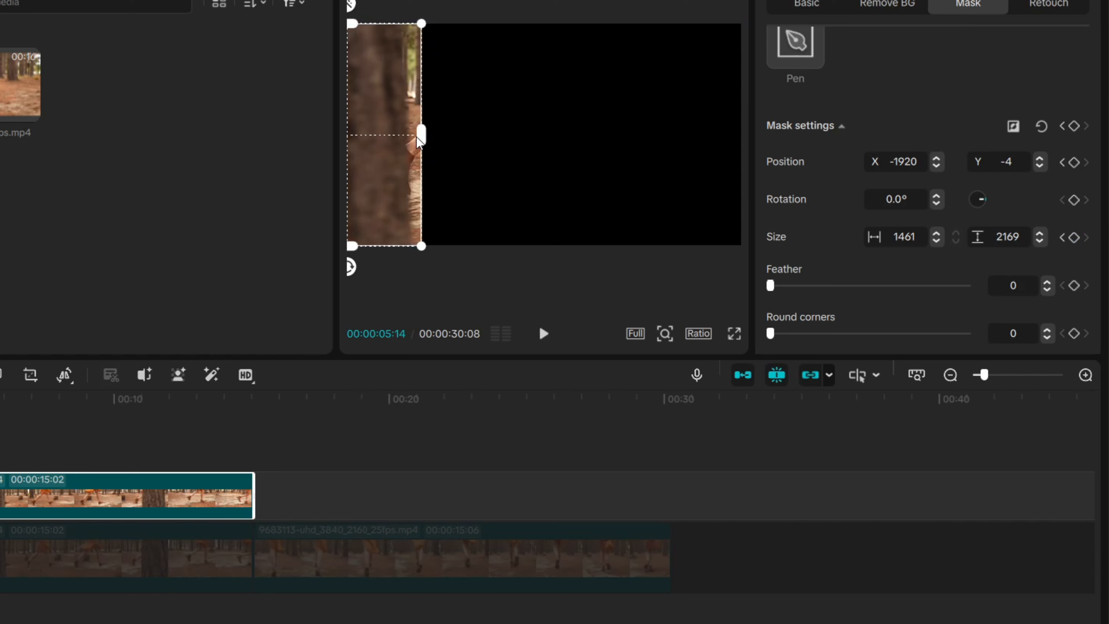
# Step: Narrow the mask further as the trunk exits the frame, down to a width of 1 at 00:00:05:19
pyautogui.moveTo(417, 138); pyautogui.dragTo(390, 137)
pyautogui.press('Right')
pyautogui.press('Right')
pyautogui.press('Right')
pyautogui.press('Right')
pyautogui.moveTo(390, 138); pyautogui.dragTo(347, 137)
pyautogui.press('Right')
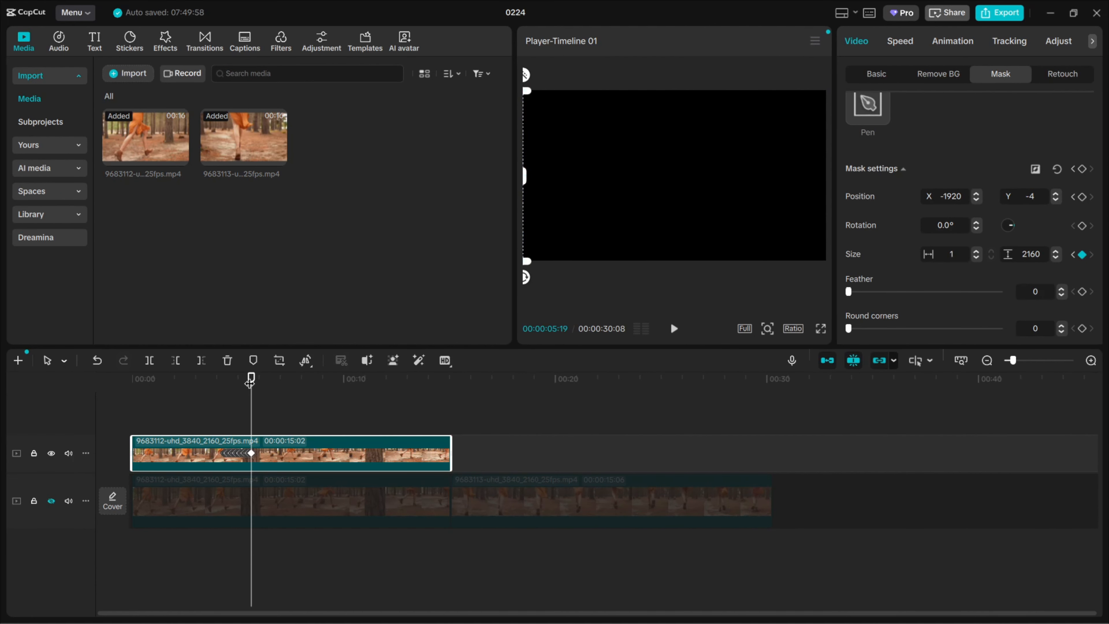
# Step: Play back the masked upper clip from before the first keyframe to check that the mask follows the trunk
pyautogui.moveTo(250, 379); pyautogui.dragTo(199, 379)
pyautogui.press('space')
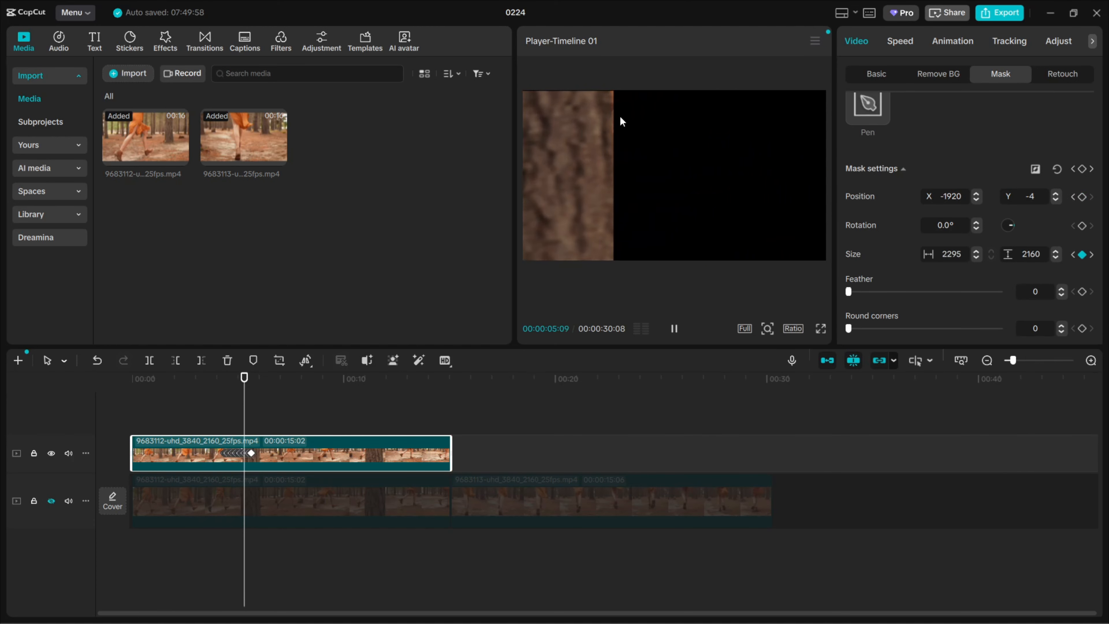
pyautogui.press('space')
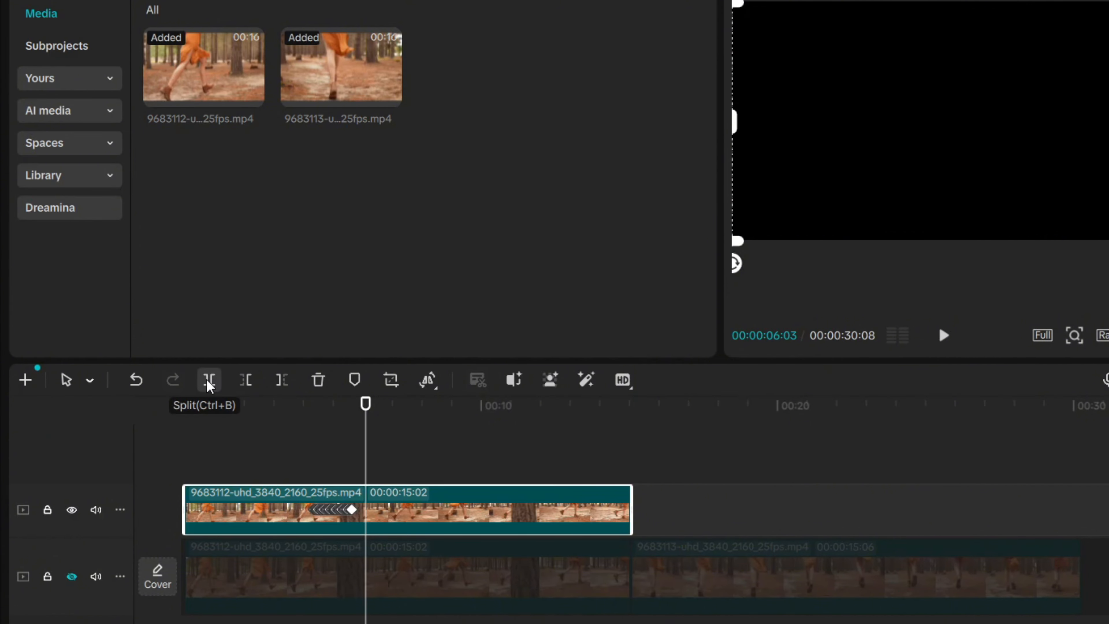
# Step: Split the masked upper clip at 00:00:06:03, show the main track again, and delete the upper part after the cut
pyautogui.click(209, 379)
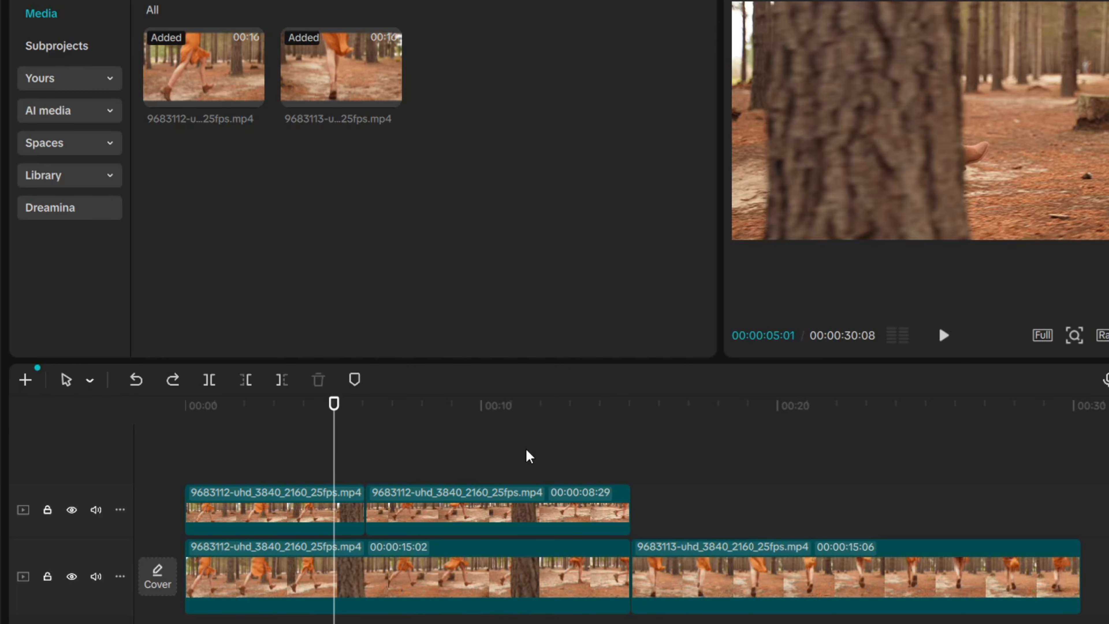
pyautogui.click(524, 517)
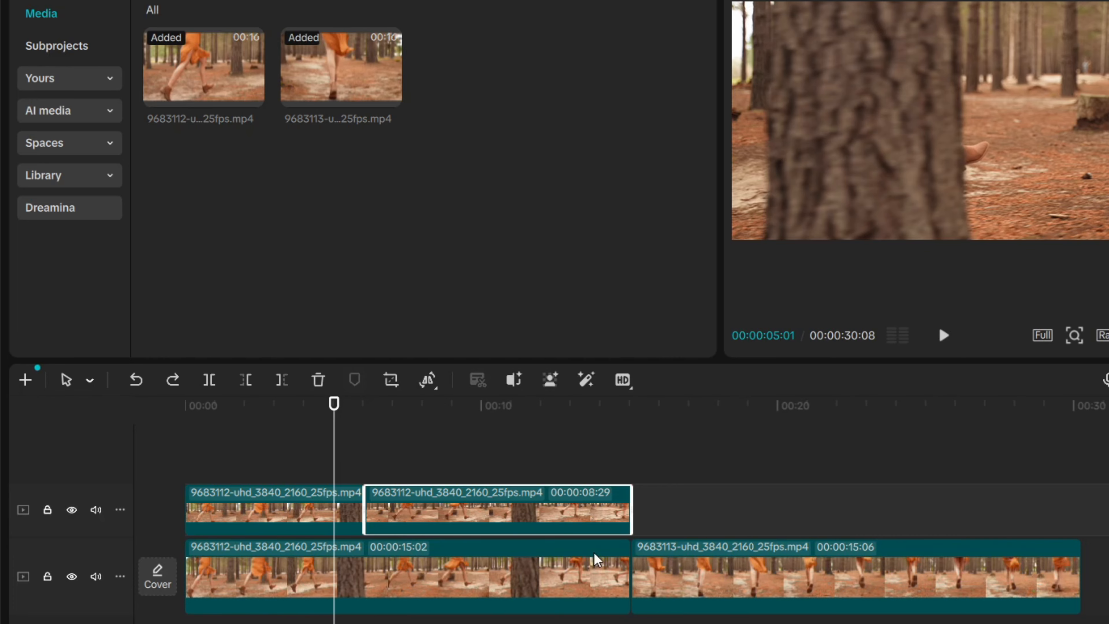
pyautogui.press('Delete')
# Step: Trim the end of the first clip on the main track to just past 00:00:05:01, and play back the transition
pyautogui.click(416, 570)
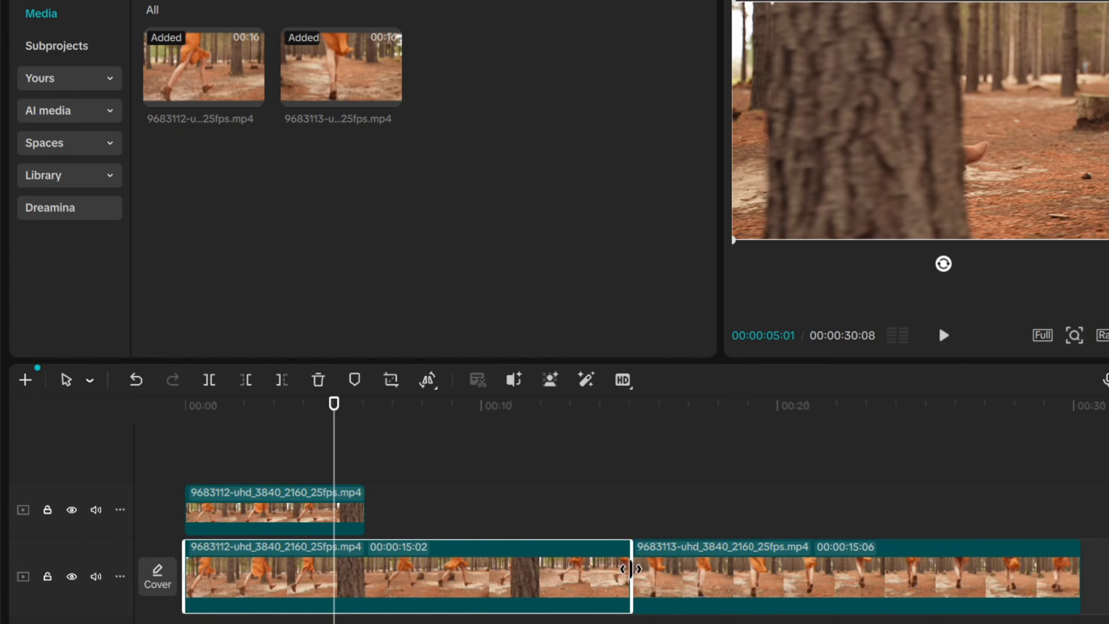
pyautogui.moveTo(629, 568); pyautogui.dragTo(339, 564)
pyautogui.moveTo(334, 413); pyautogui.dragTo(216, 415)
pyautogui.press('space')
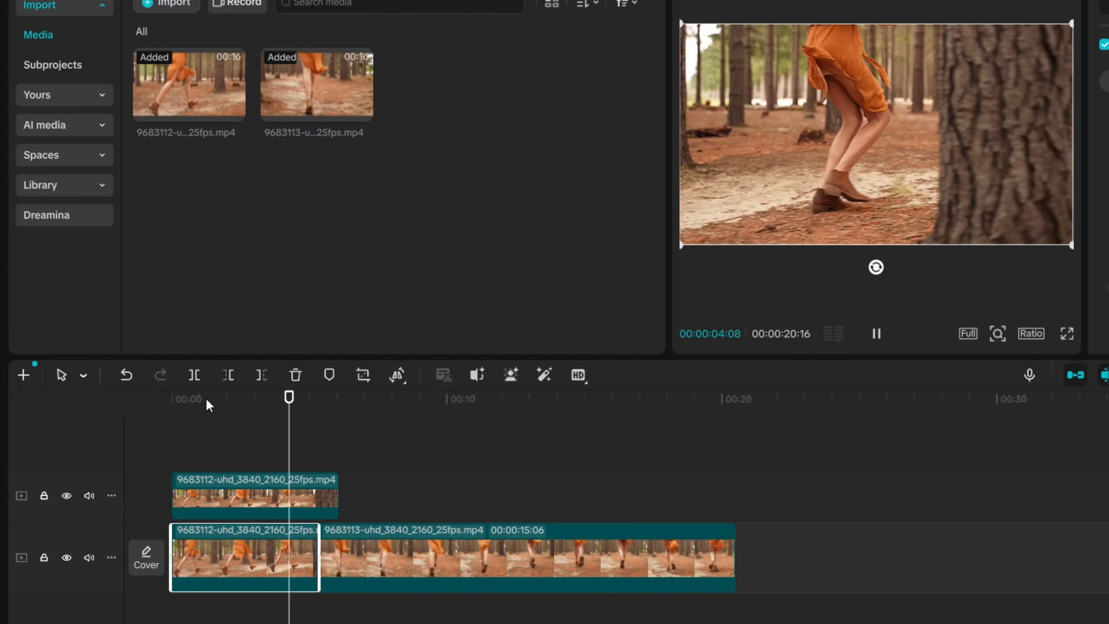
pyautogui.press('space')
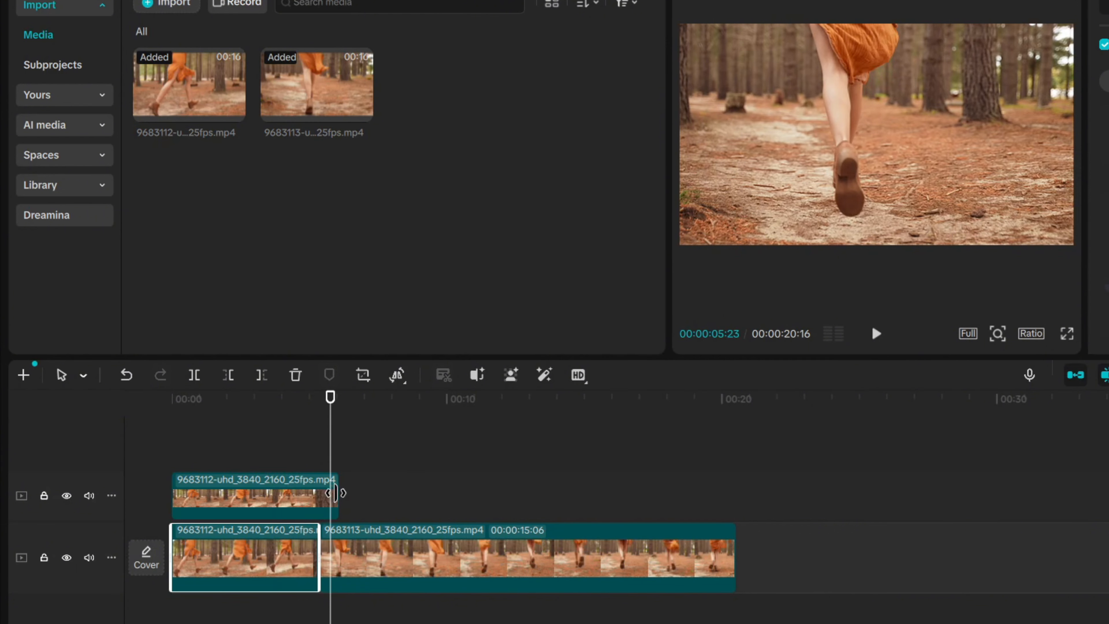
# Step: Shorten the first clip on the main track further to end at about 4 seconds, and move back to review the transition
pyautogui.moveTo(316, 558); pyautogui.dragTo(280, 559)
pyautogui.moveTo(328, 407); pyautogui.dragTo(255, 421)
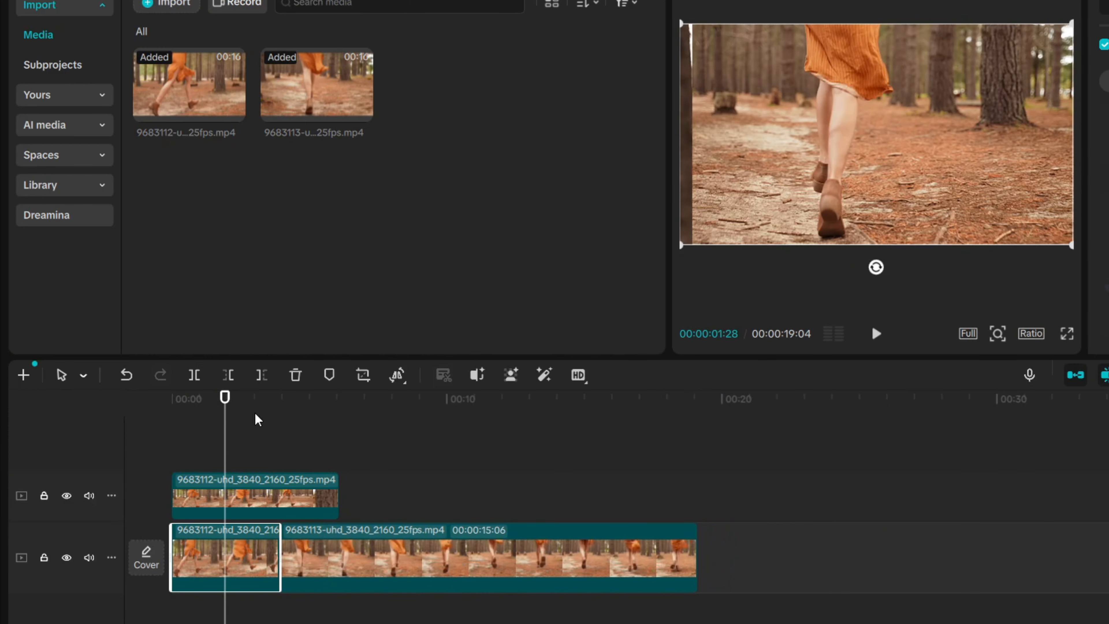
# Step: Play the timeline to its end, and replay the trunk transition from about 2 seconds to check how the clips blend
pyautogui.press('space')
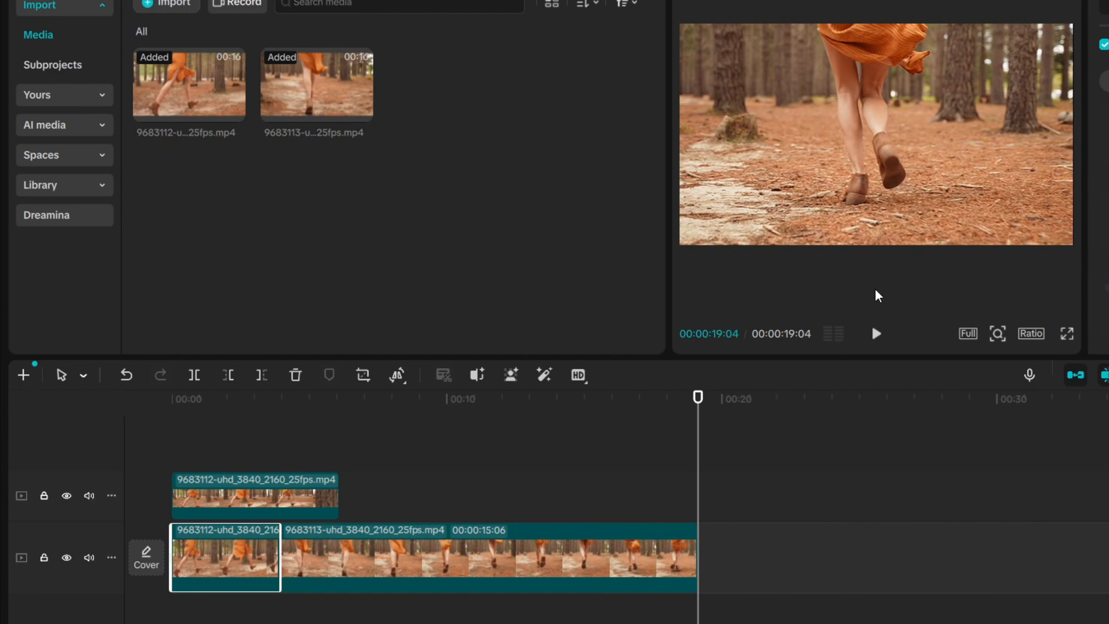
pyautogui.moveTo(296, 409); pyautogui.dragTo(246, 409)
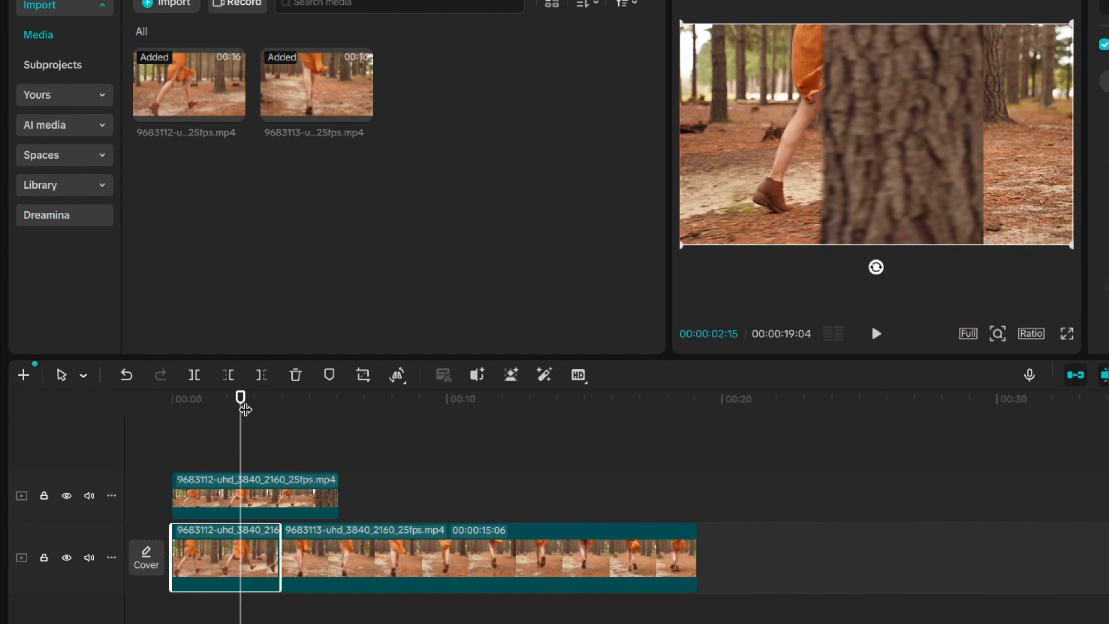
pyautogui.press('space')
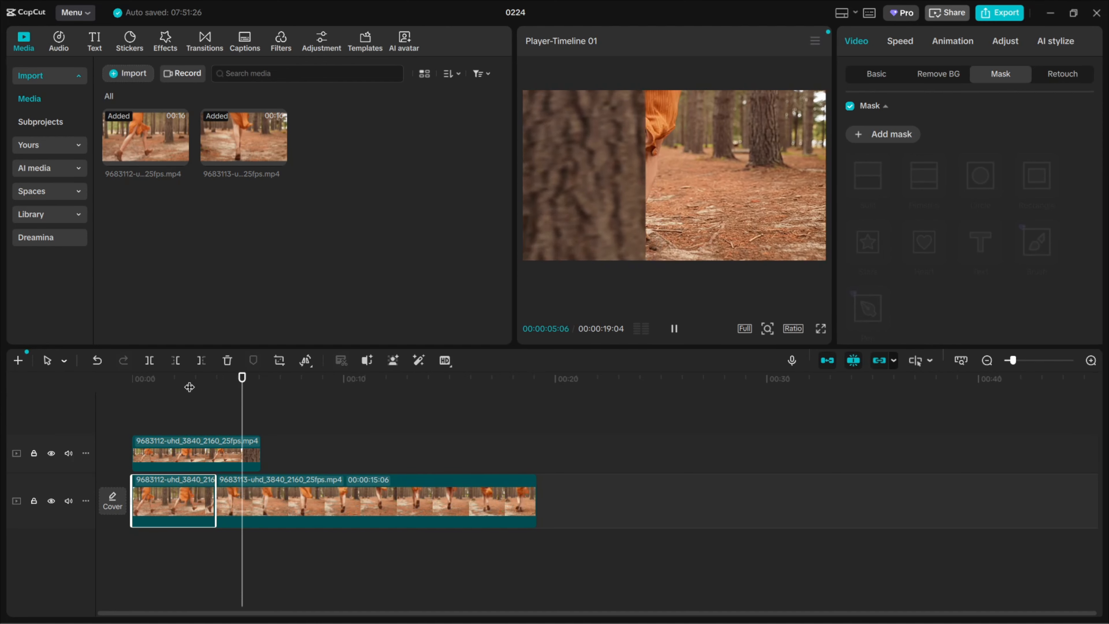
pyautogui.press('space')
# Step: Set the upper clip's rectangle mask to feather 6 and round corners 11, and play back the transition
pyautogui.moveTo(258, 386); pyautogui.dragTo(198, 385)
pyautogui.click(239, 463)
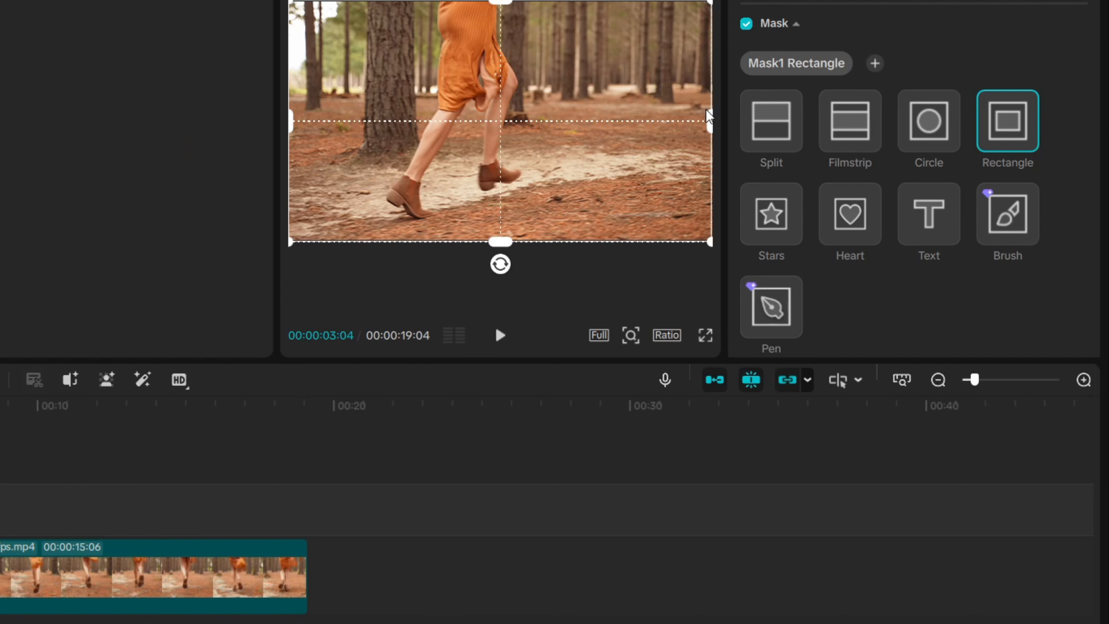
pyautogui.scroll(-10, 869, 249)
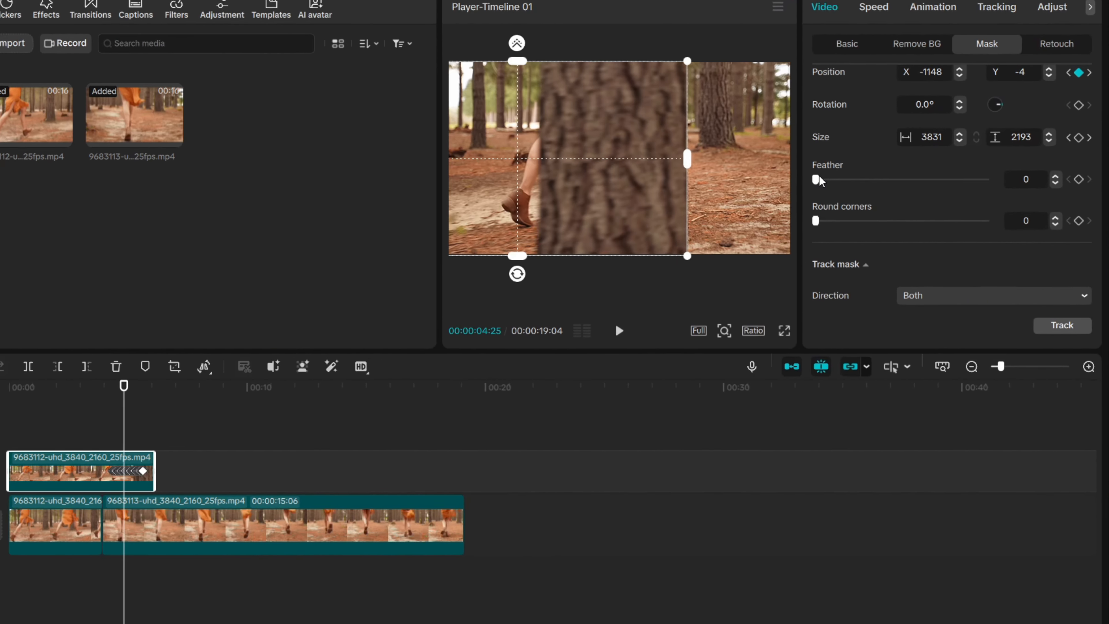
pyautogui.moveTo(848, 194); pyautogui.dragTo(862, 195)
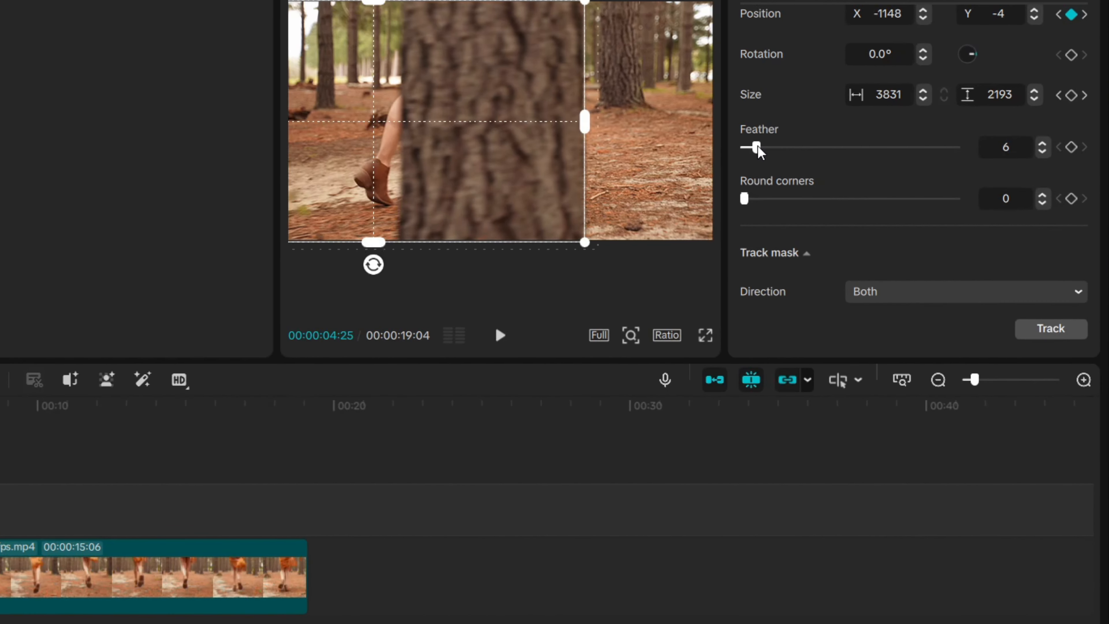
pyautogui.moveTo(745, 202); pyautogui.dragTo(767, 196)
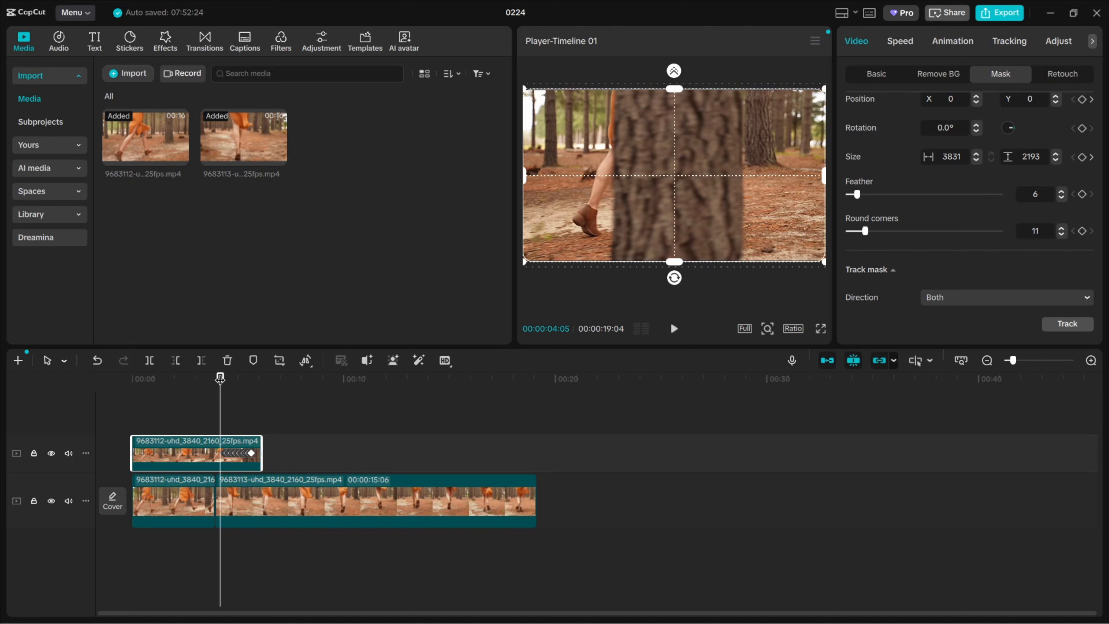
pyautogui.press('space')
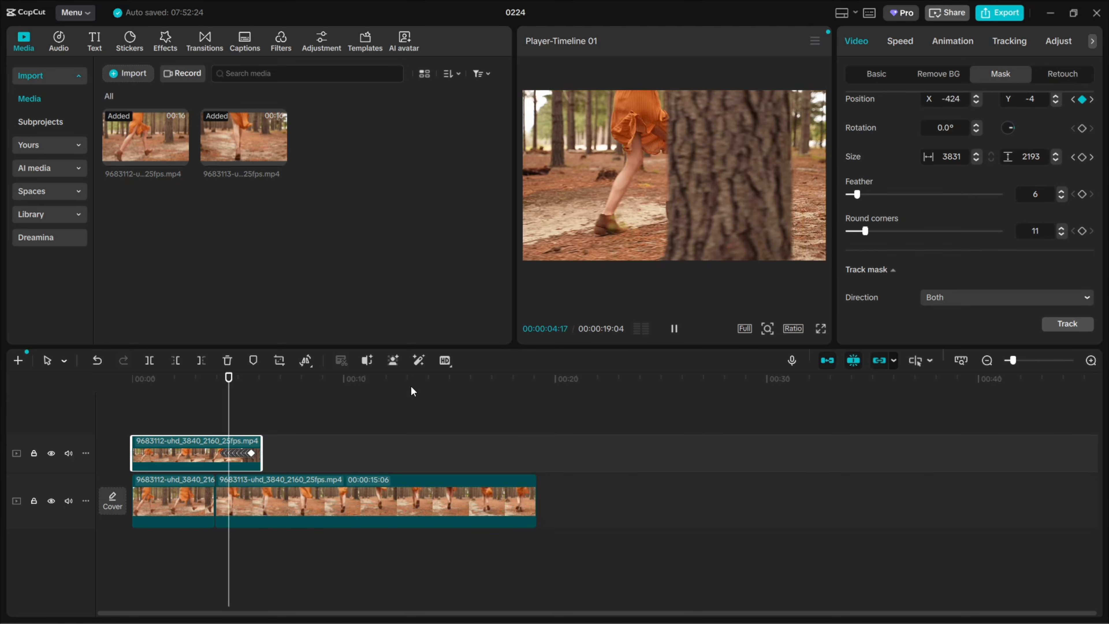
pyautogui.press('space')
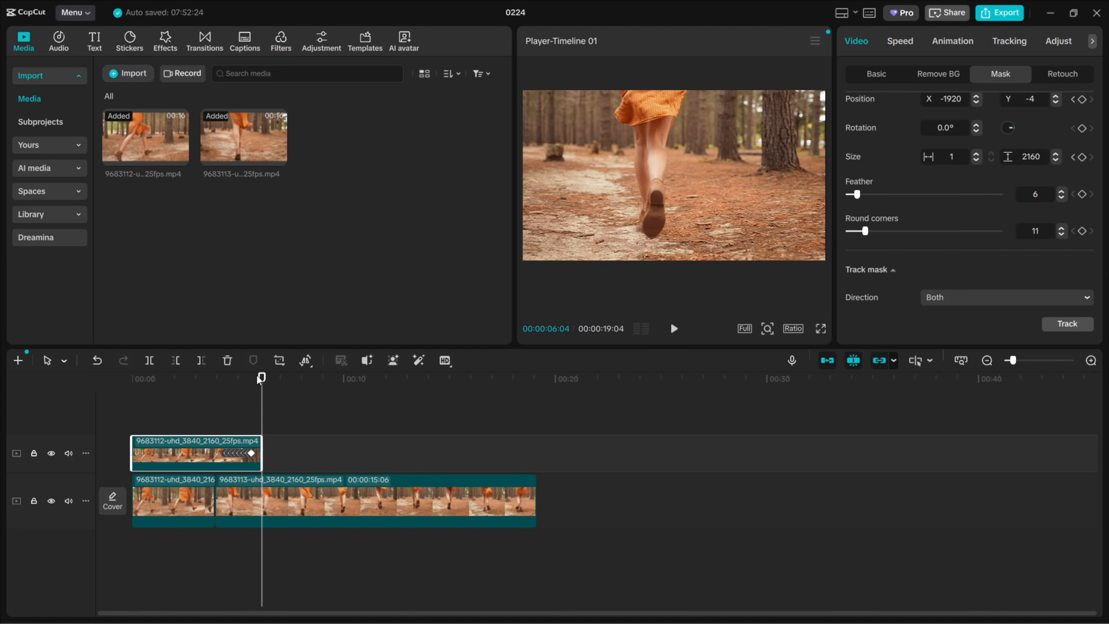
# Step: Increase the upper clip's mask round corners to 16 and feather to 8, and replay the transition from before the cut
pyautogui.moveTo(261, 378); pyautogui.dragTo(227, 378)
pyautogui.click(875, 231)
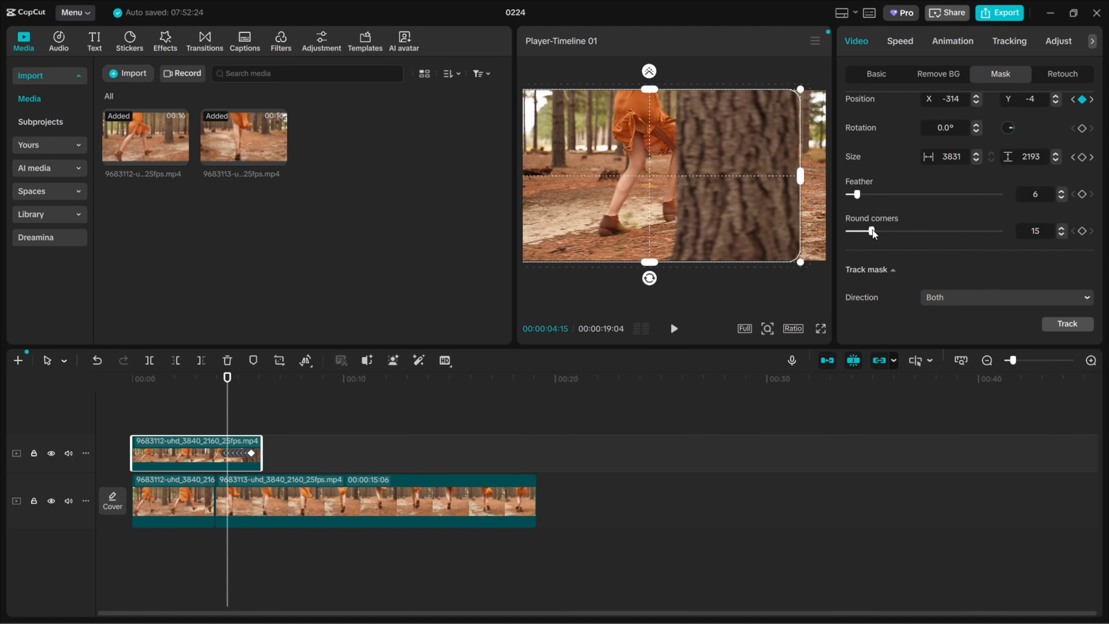
pyautogui.click(861, 194)
pyautogui.moveTo(238, 378); pyautogui.dragTo(203, 379)
pyautogui.press('space')
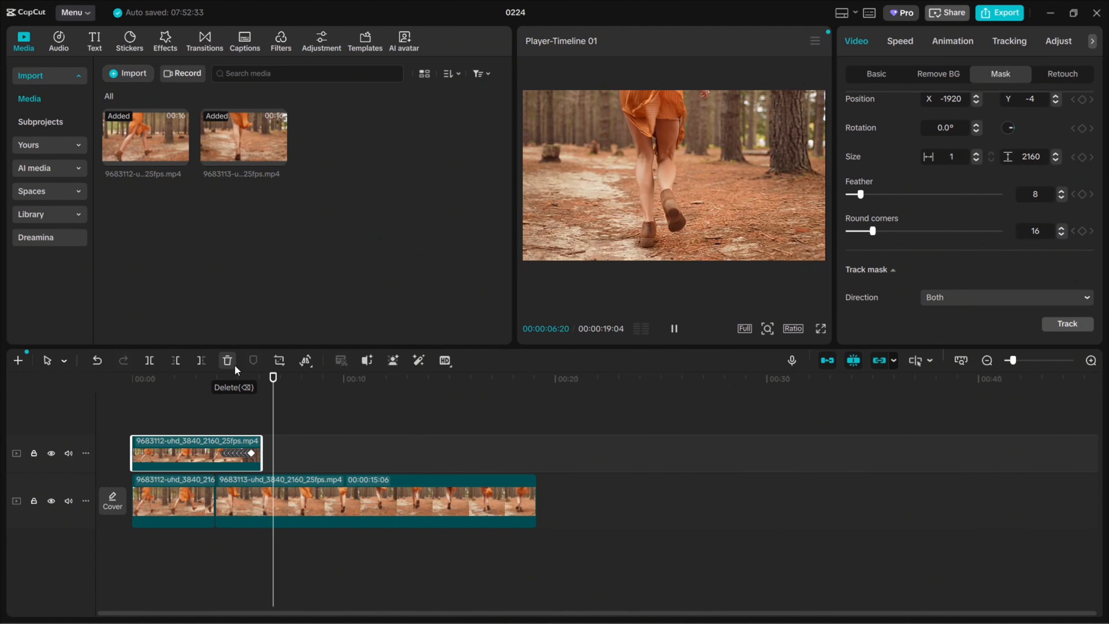
pyautogui.press('space')
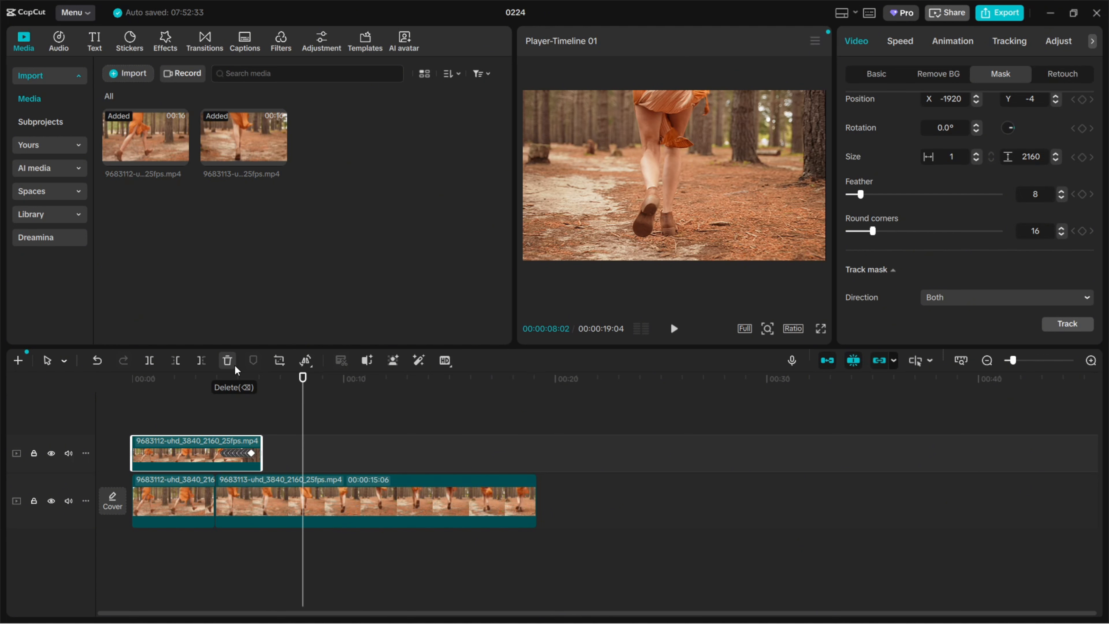